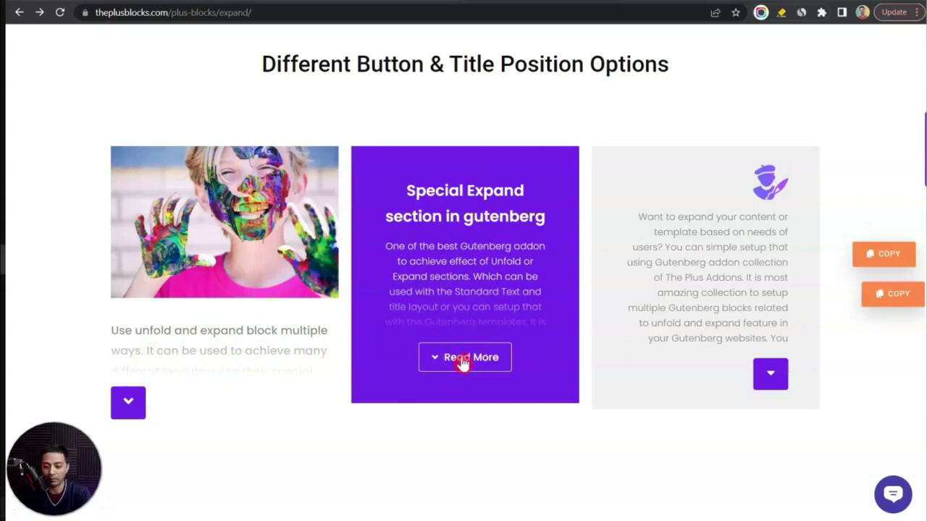
- Try out the expand and collapse buttons of the demo cards under Different Button & Title Position Options
click(469, 367)
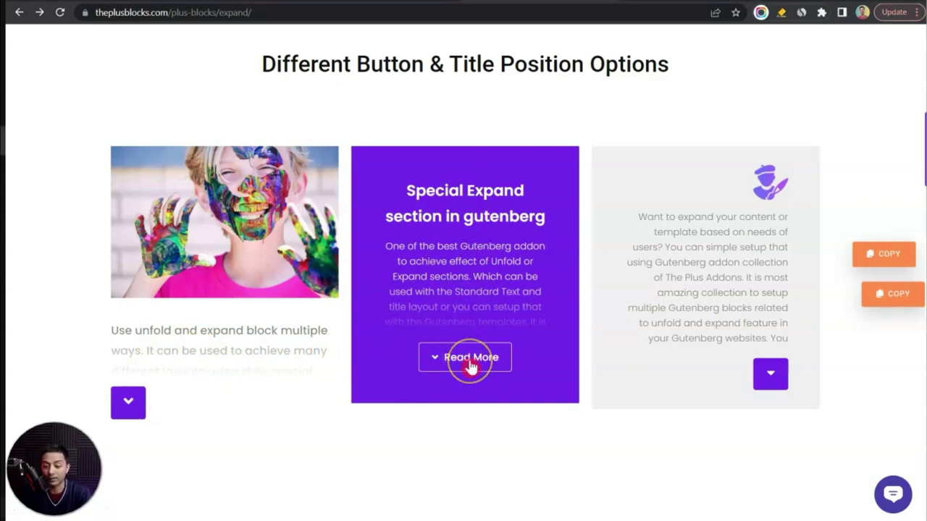
click(469, 367)
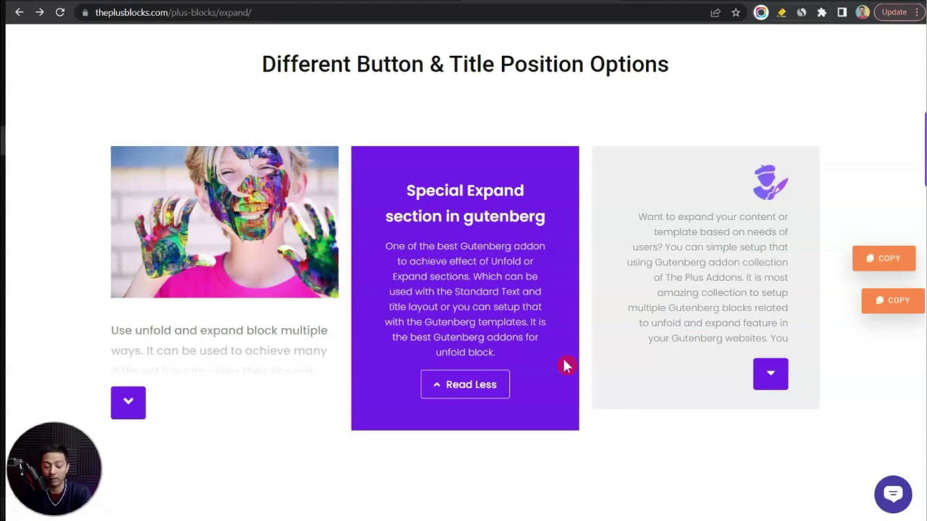
click(475, 395)
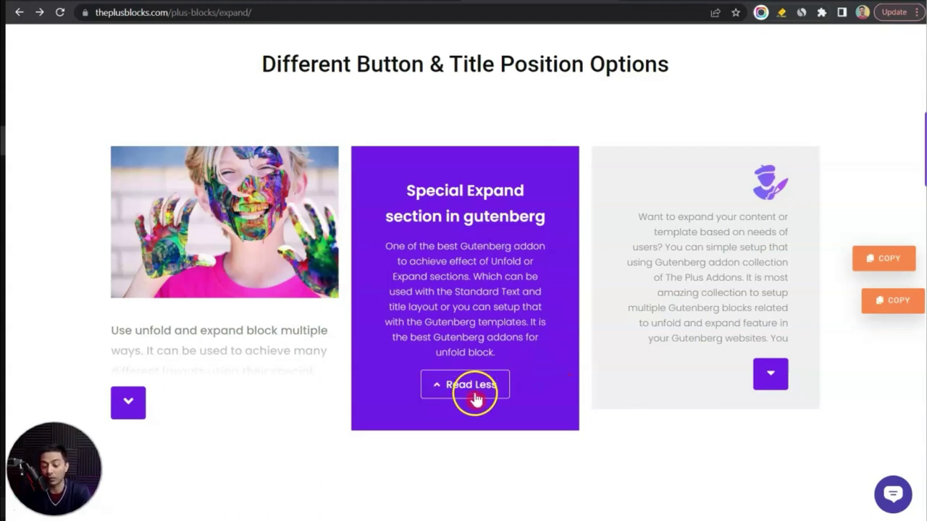
click(768, 378)
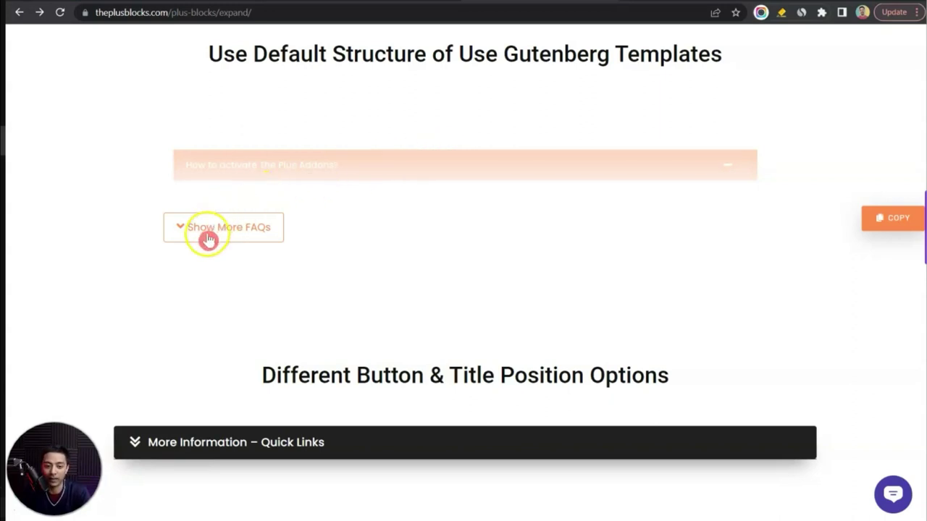
- Try out the Show More FAQs and Show More Blocks expand demos on the same page
click(272, 237)
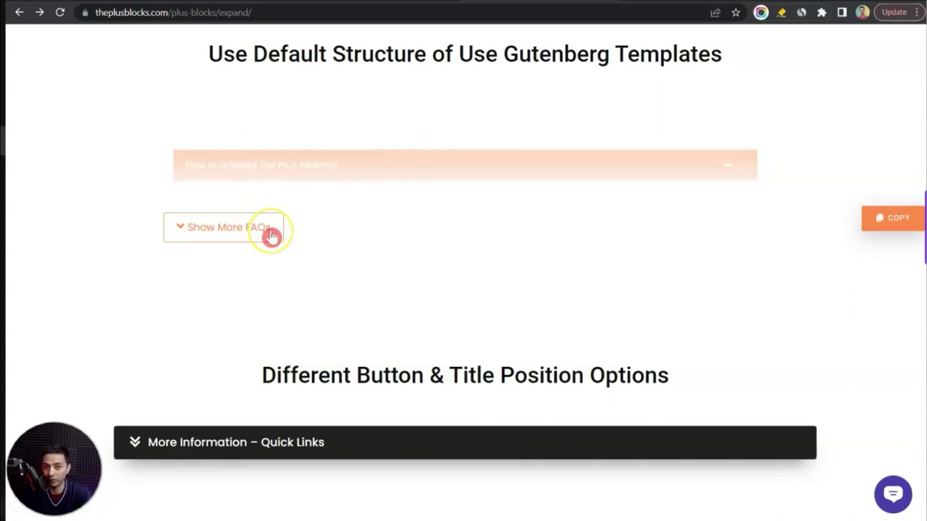
click(248, 229)
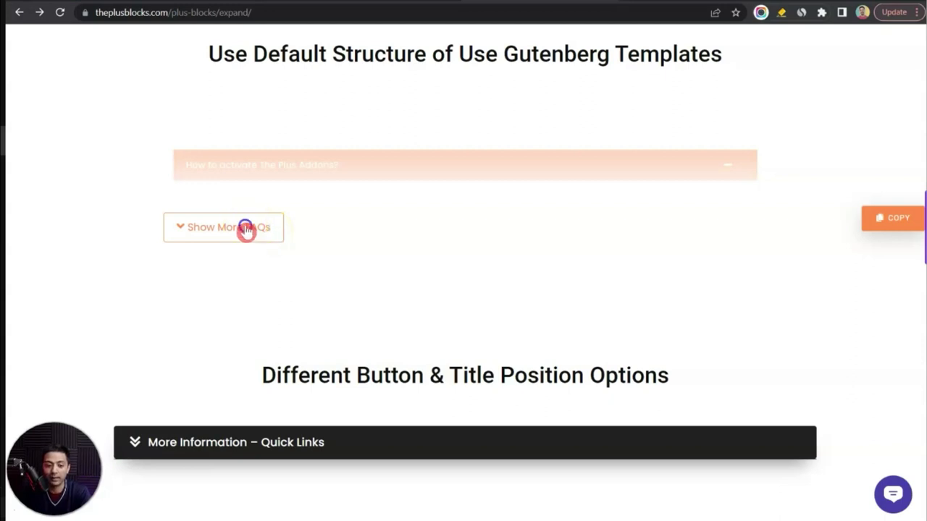
click(486, 262)
scroll(487, 262, down, 2)
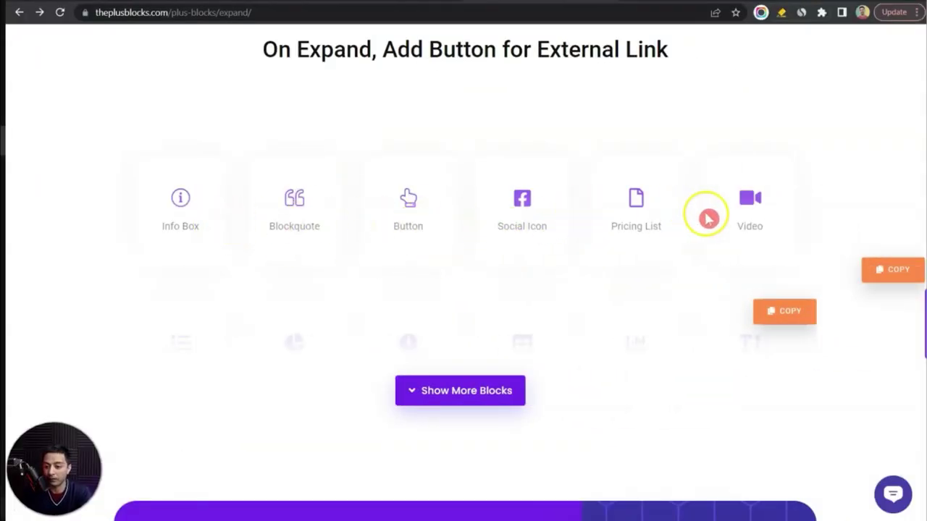
scroll(708, 215, down, 1)
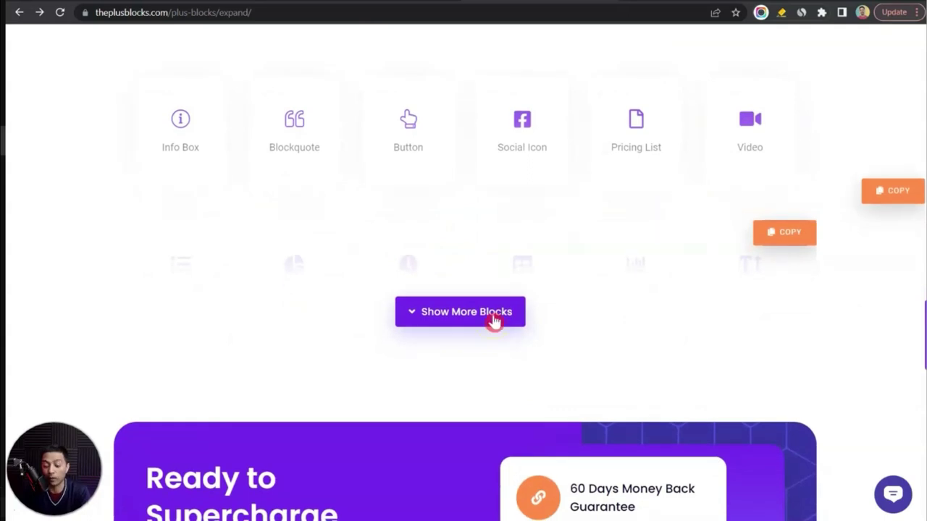
click(441, 317)
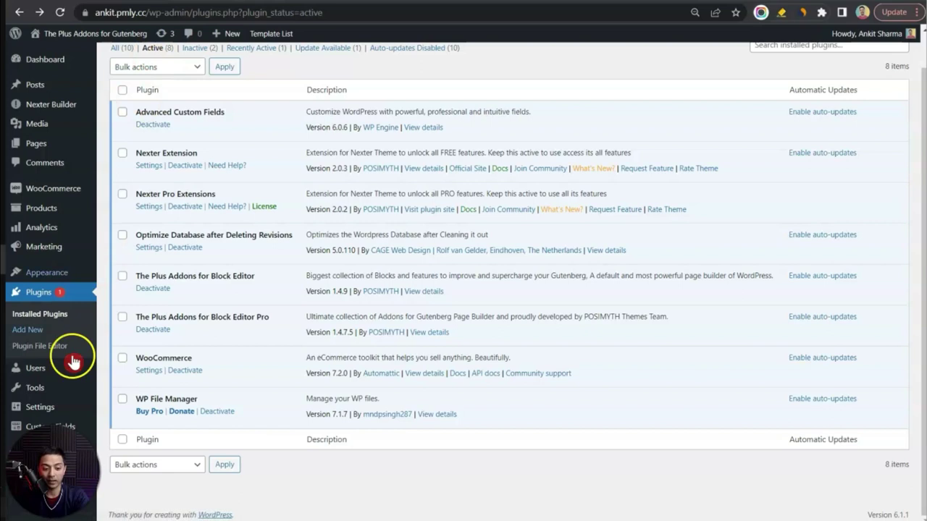
- Find the Expand block by searching "expand" in The Plus Settings' Plus Blocks list, enable it and save
mouse_move(47, 444)
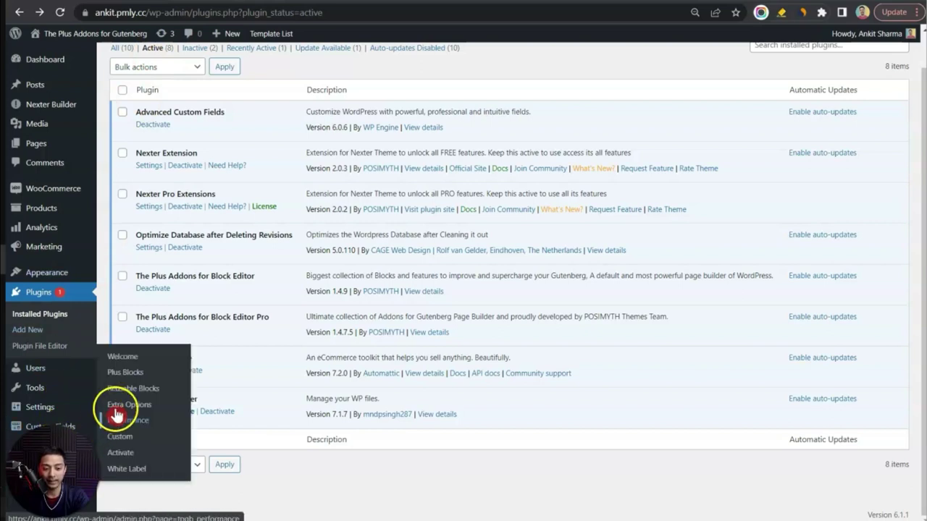
click(137, 374)
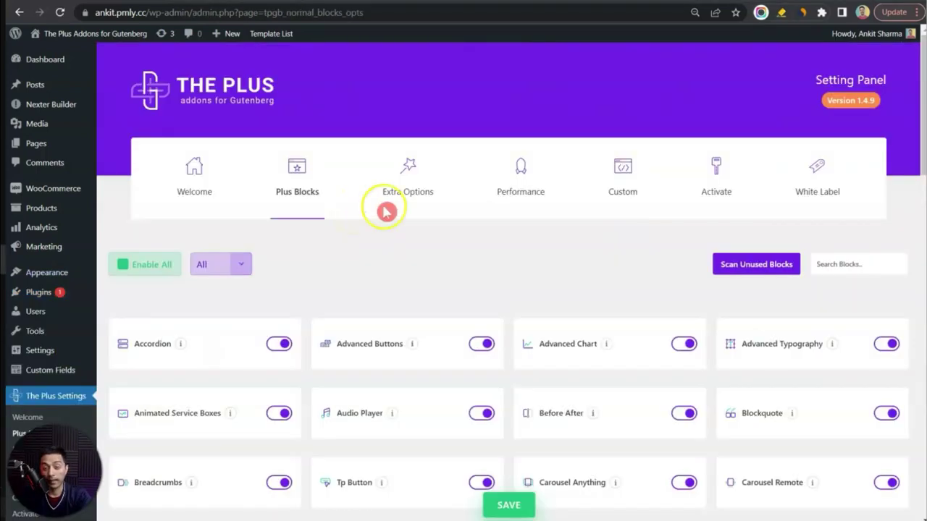
click(849, 263)
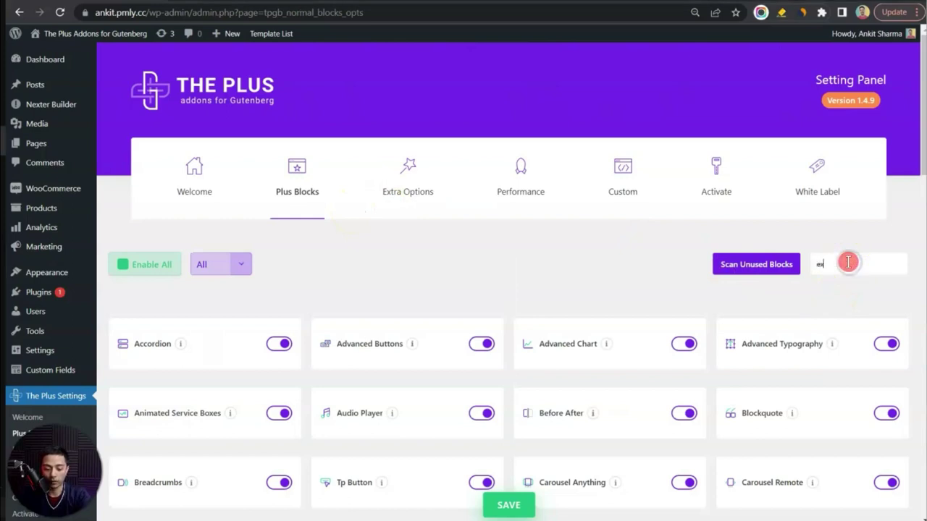
click(898, 272)
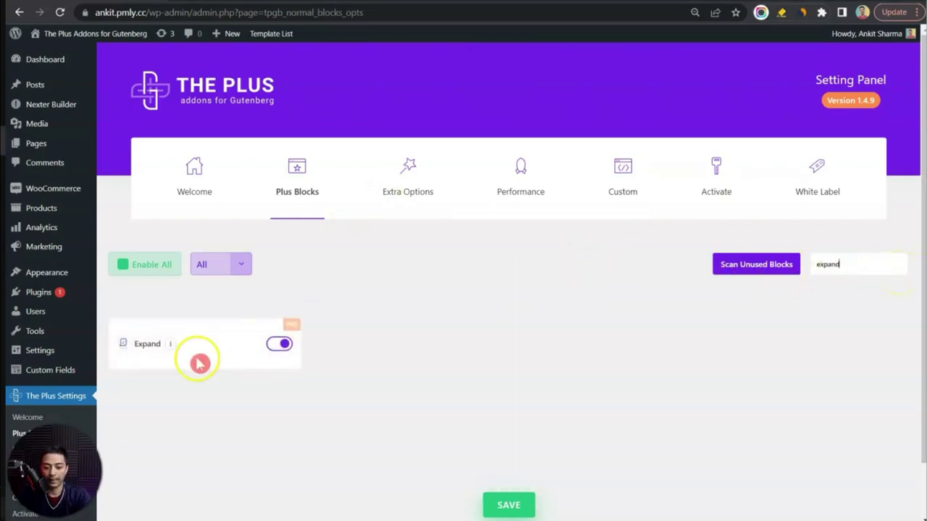
click(146, 346)
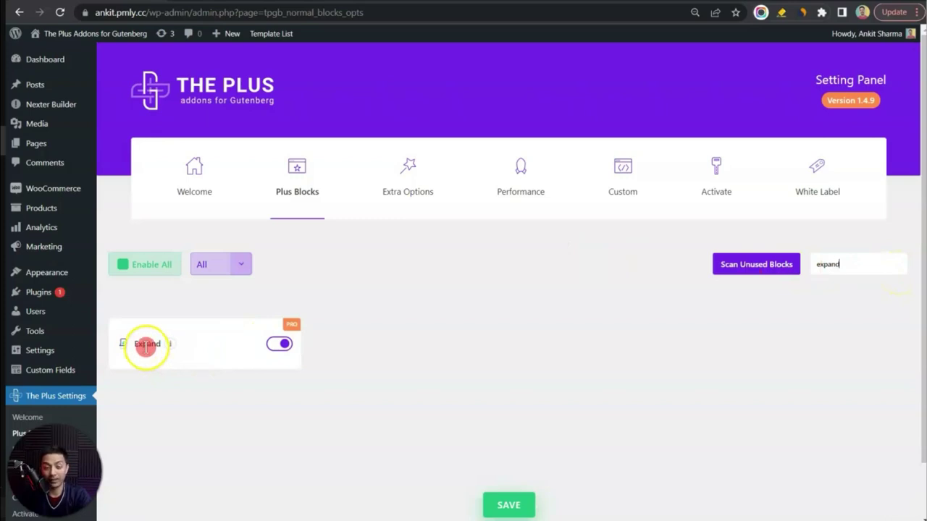
click(290, 344)
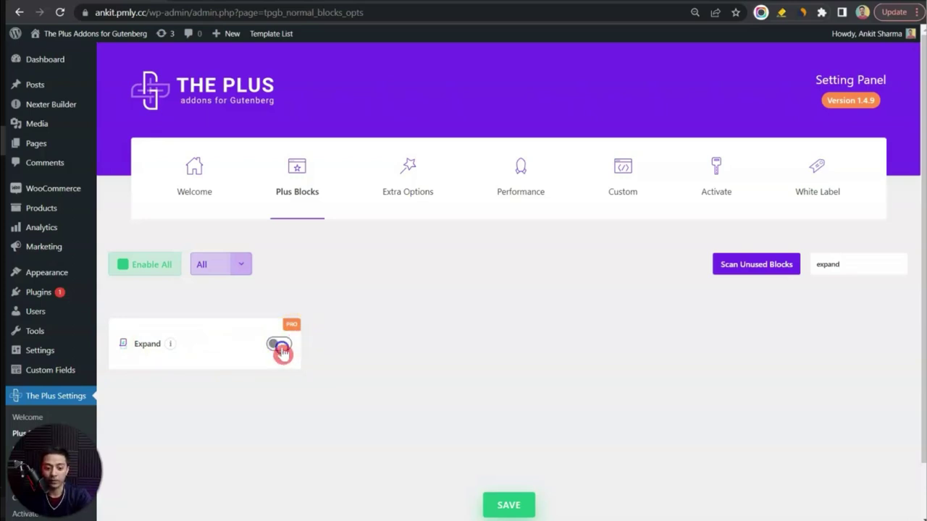
click(509, 507)
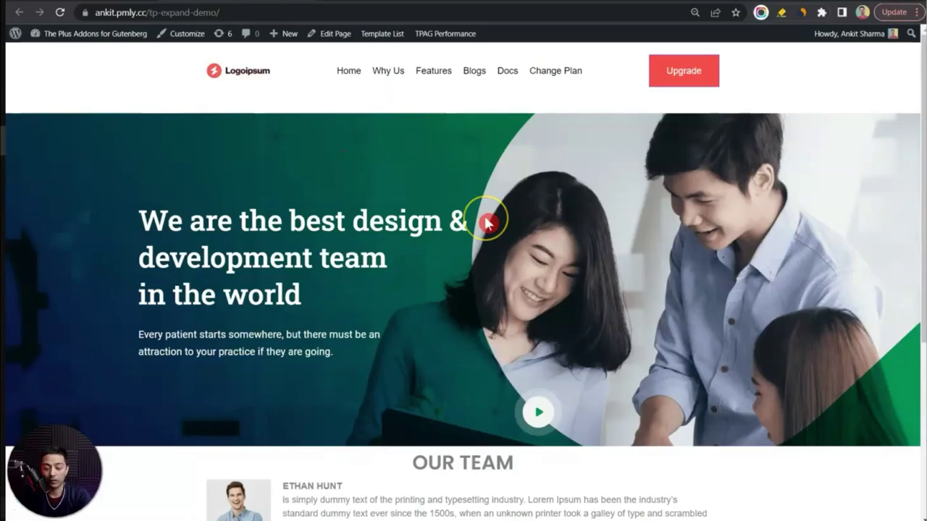
- Review the expand demo page down to its Our Team section and open the page for editing in a new tab
scroll(486, 224, down, 3)
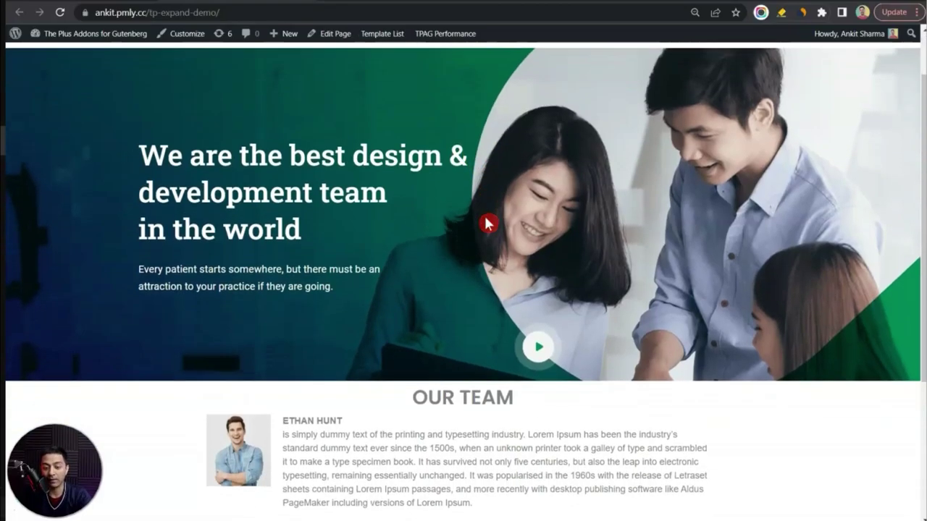
scroll(486, 224, down, 1)
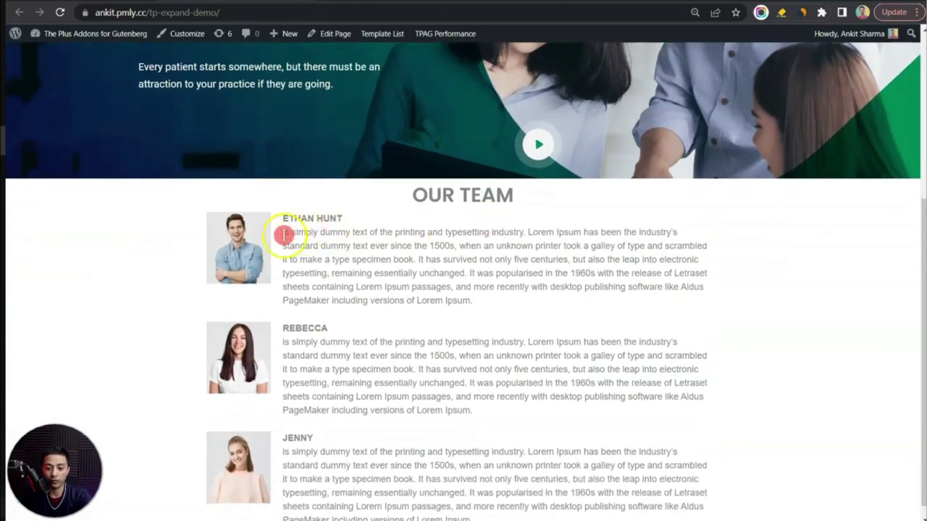
scroll(251, 388, down, 1)
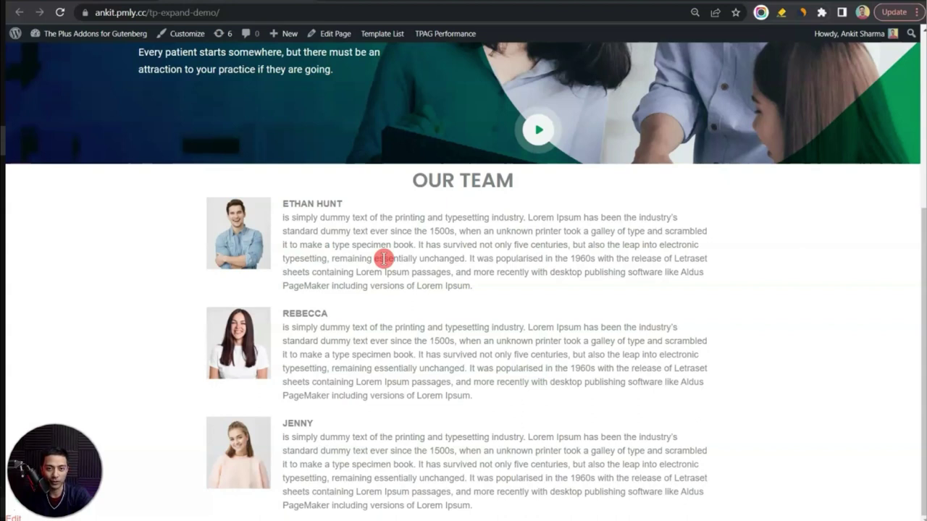
right_click(333, 35)
click(342, 44)
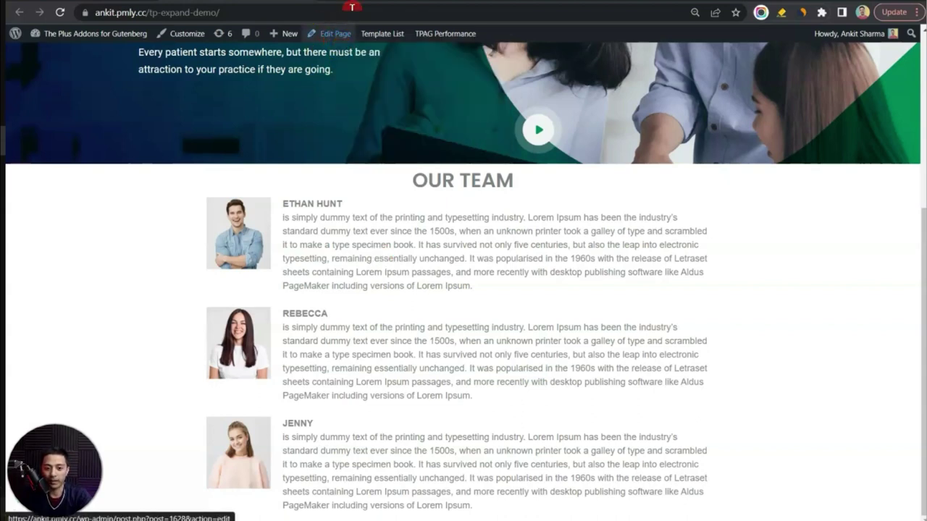
click(352, 7)
- Unlink the OUR TEAM heading's margins and set its top and bottom margins to 30 px
scroll(443, 200, down, 5)
scroll(445, 205, down, 3)
click(429, 148)
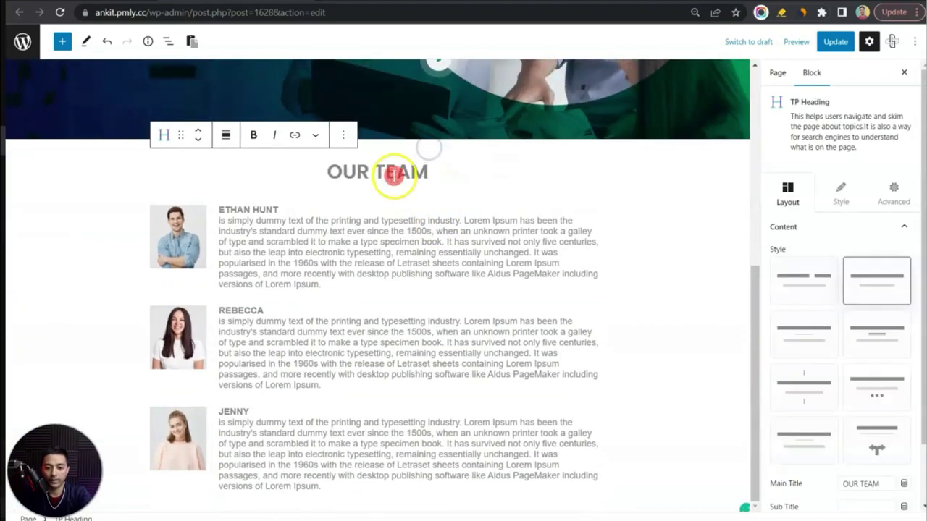
click(890, 197)
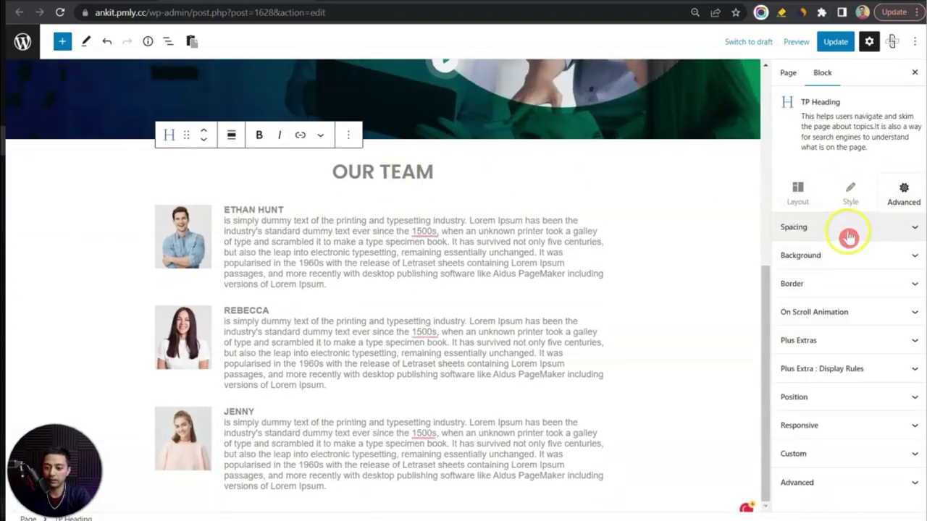
click(849, 237)
click(894, 271)
click(795, 269)
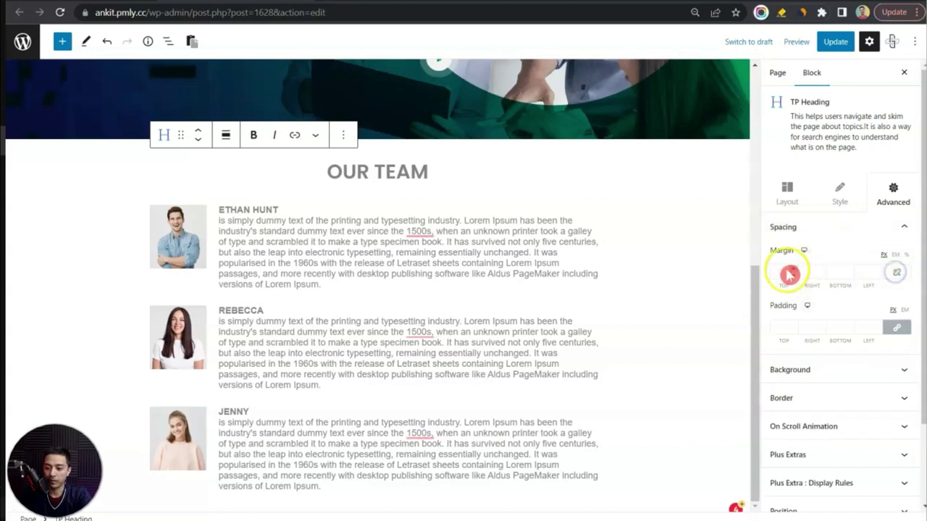
text(30)
key(Tab)
key(Tab)
text(30)
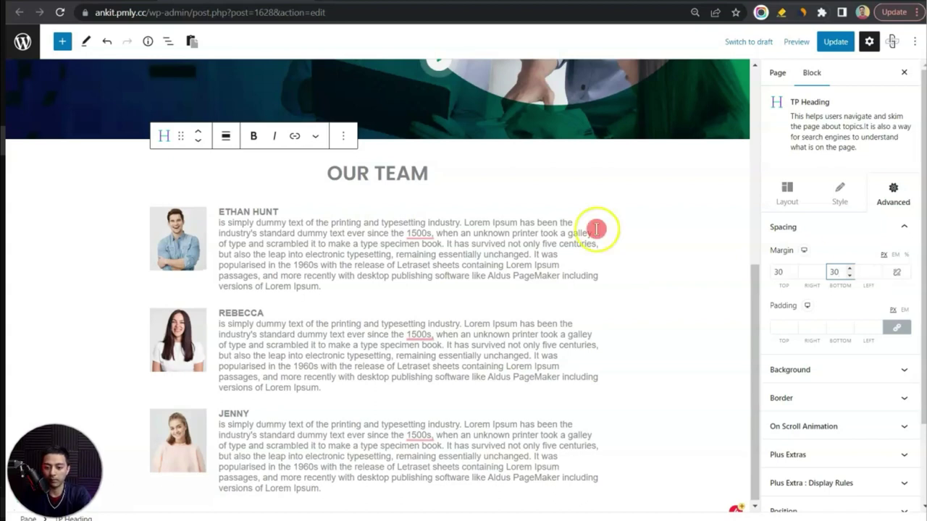
- Insert a TP Container between the OUR TEAM heading and the first team member, using the second single-column layout
click(376, 199)
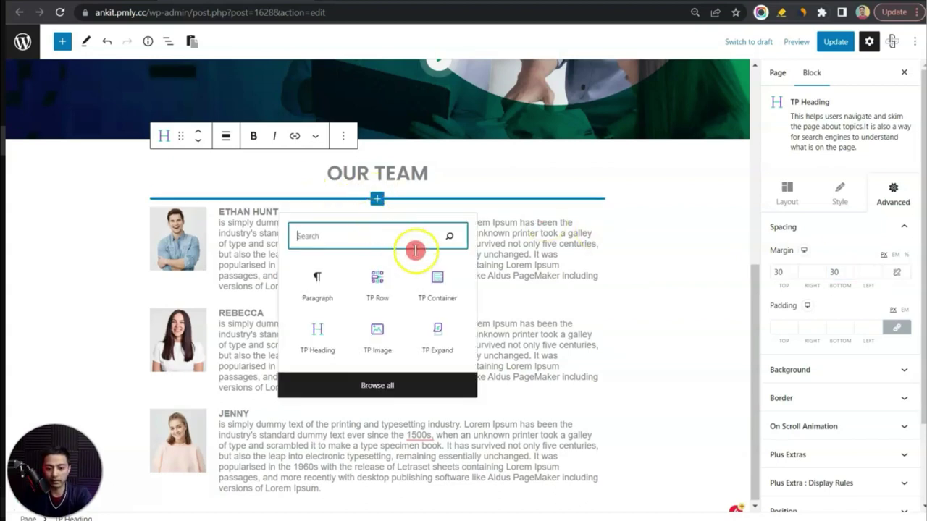
text(tp container)
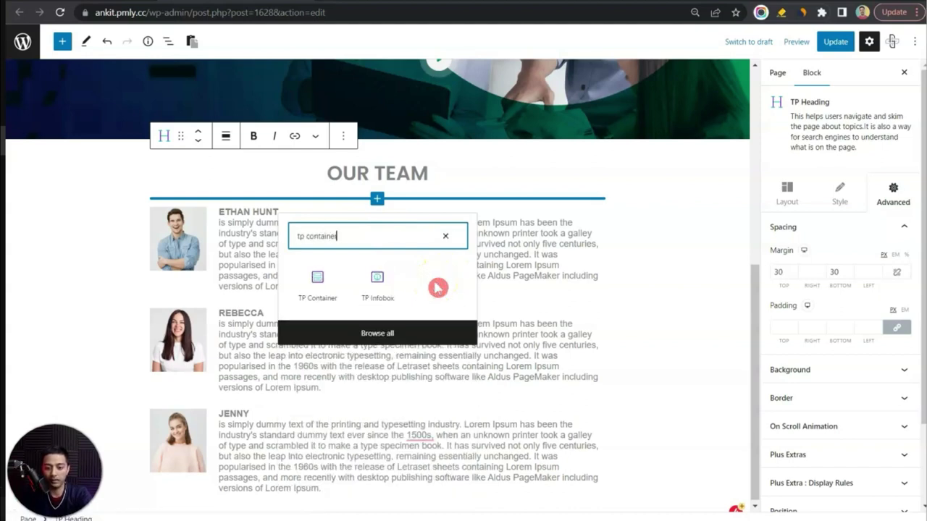
click(317, 284)
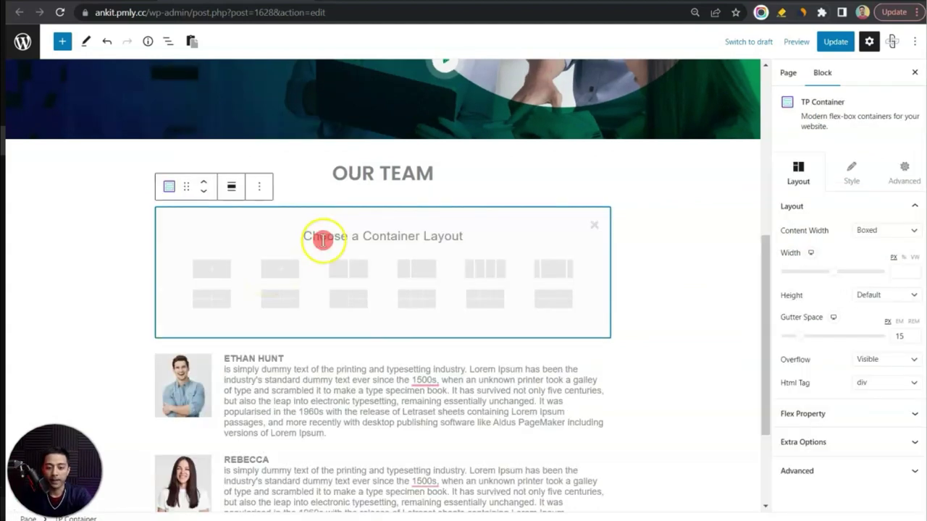
click(282, 272)
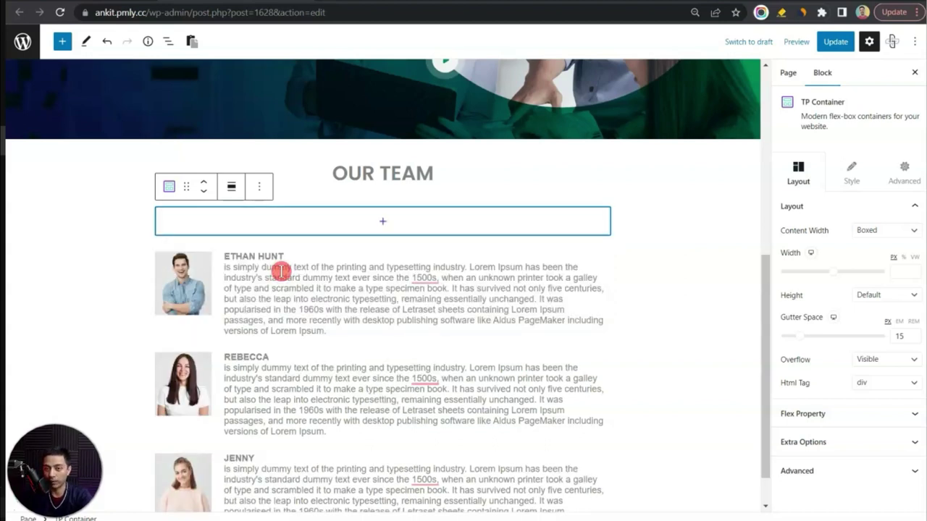
- Add a TP Image block inside the new container and assign it the instructor-4-1.jpg photo from the media library
click(381, 222)
text(tp imag)
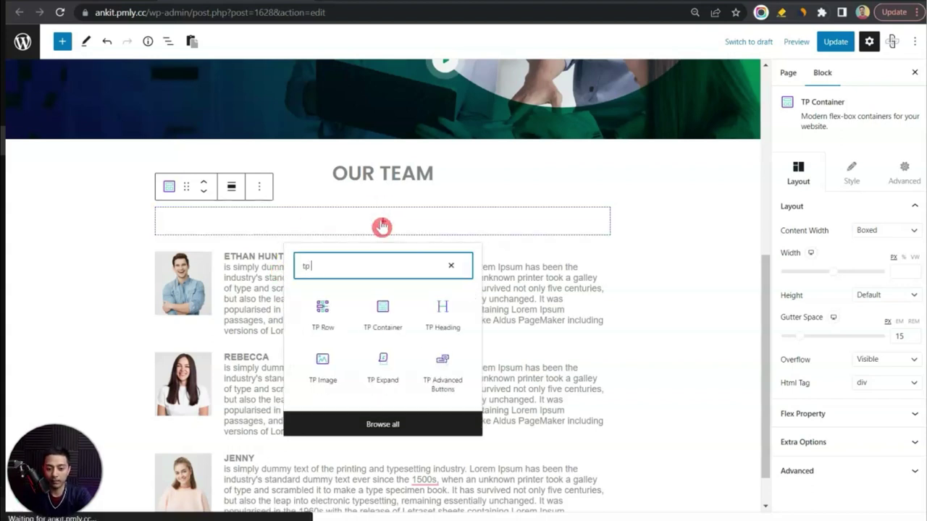
click(322, 312)
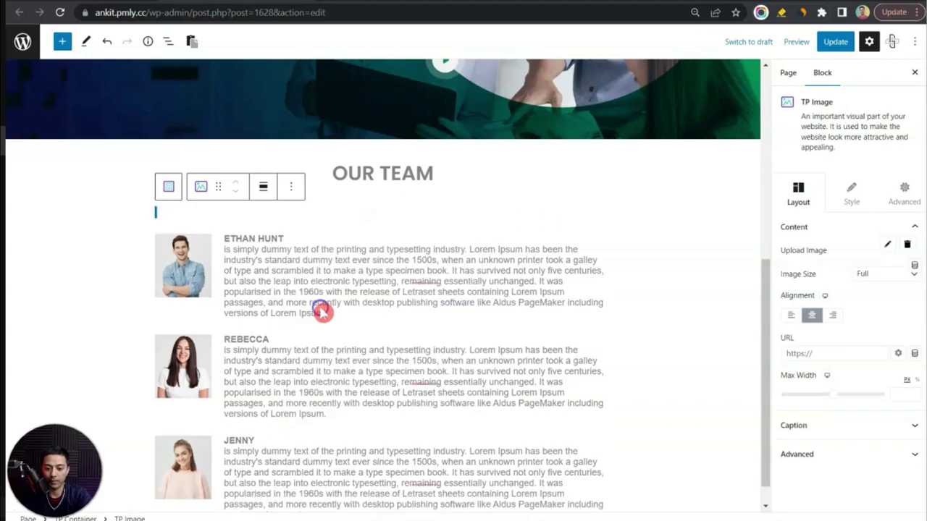
click(885, 345)
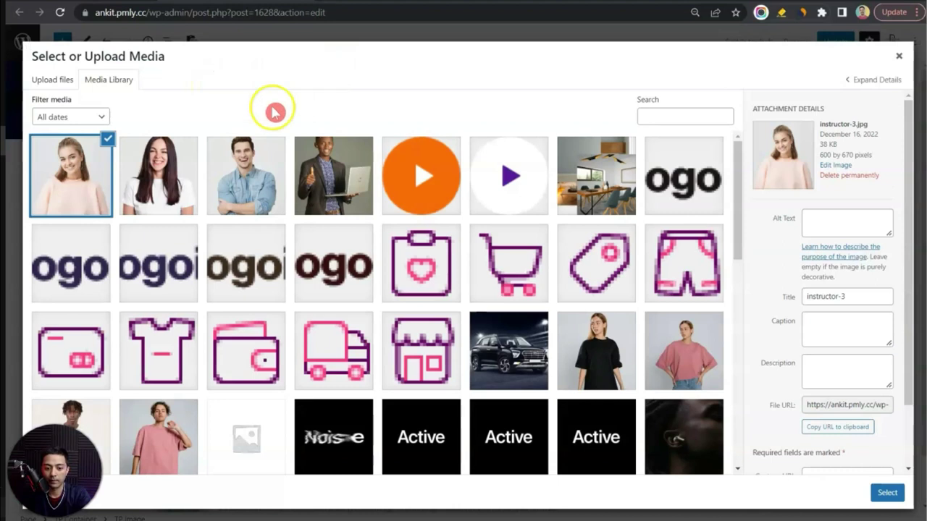
click(232, 155)
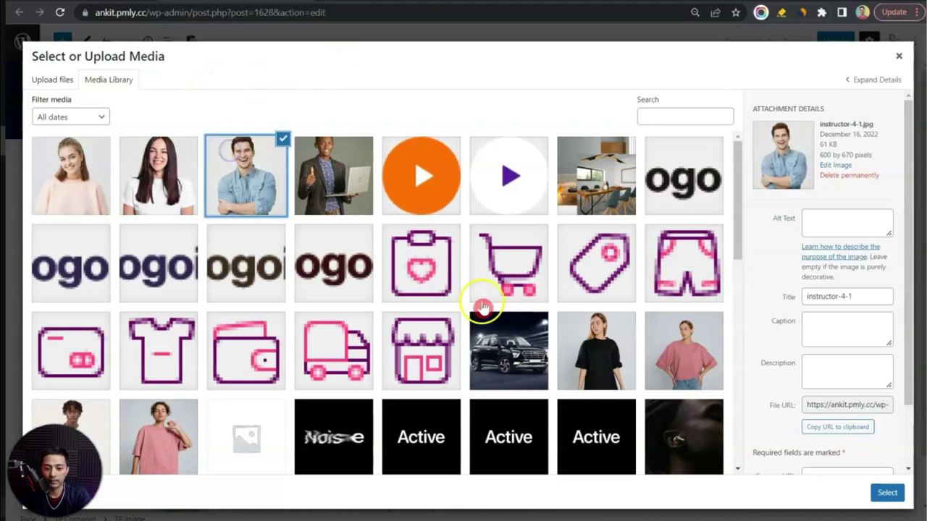
click(885, 493)
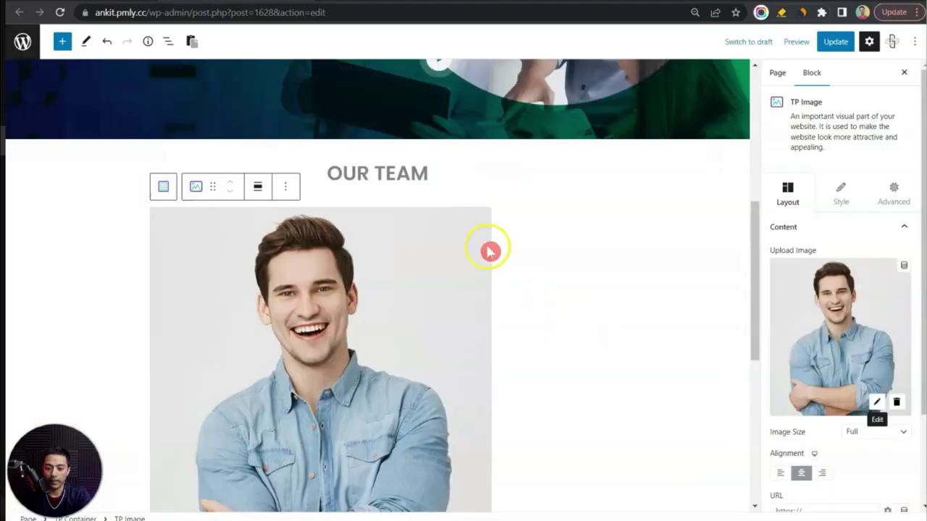
- Insert a TP Expand block after the member photo inside the new container
click(290, 187)
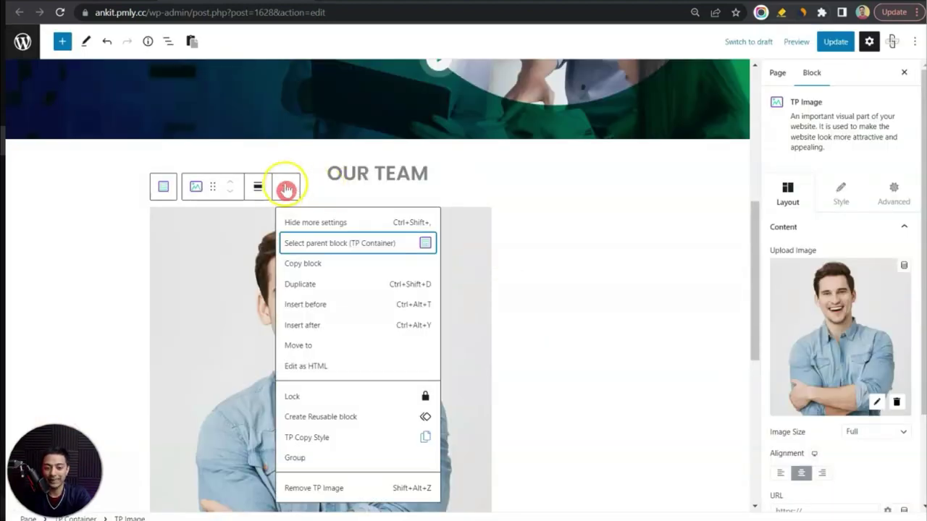
click(303, 326)
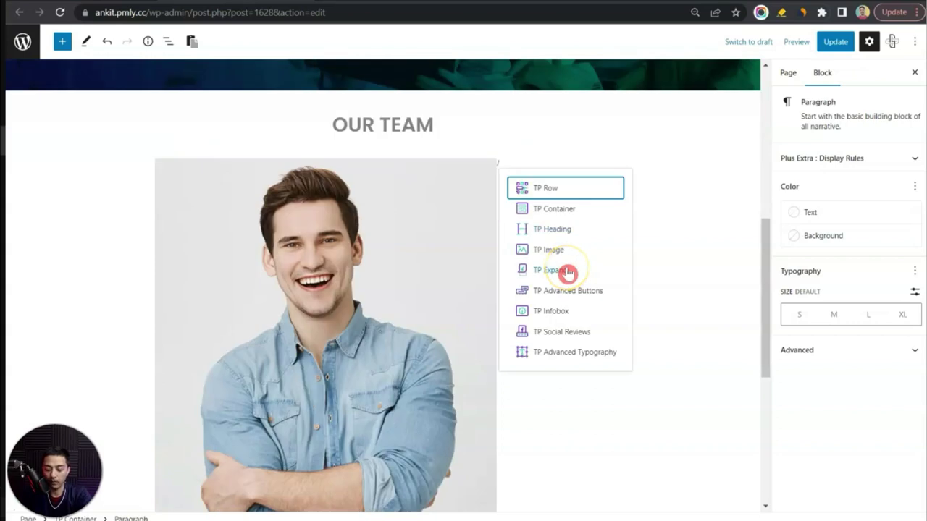
text(tp ex)
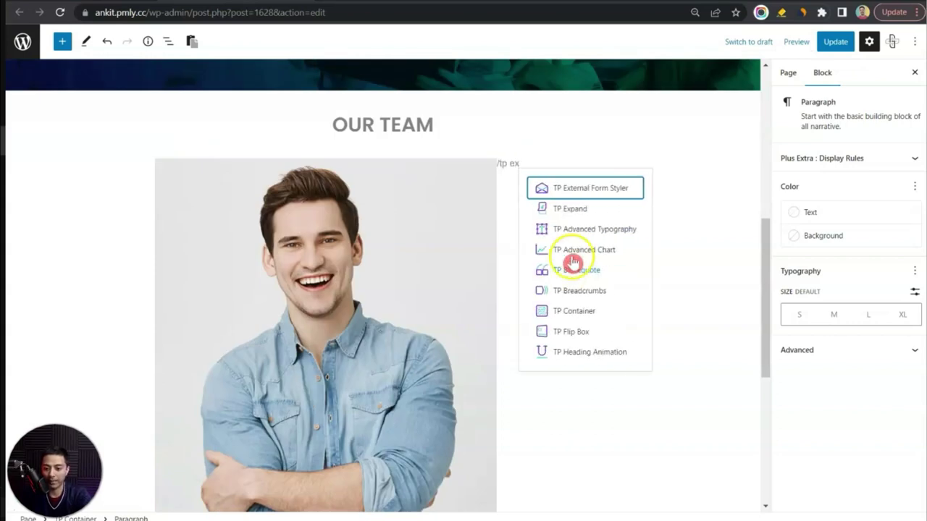
click(565, 210)
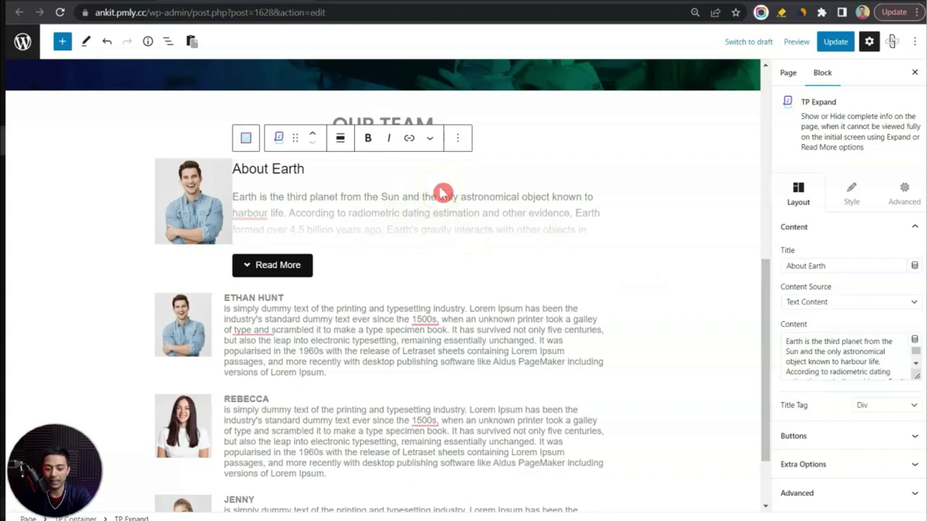
- Unlink the margins of the container holding the photo and Expand block, and set its top and bottom margins to 30 px
click(168, 42)
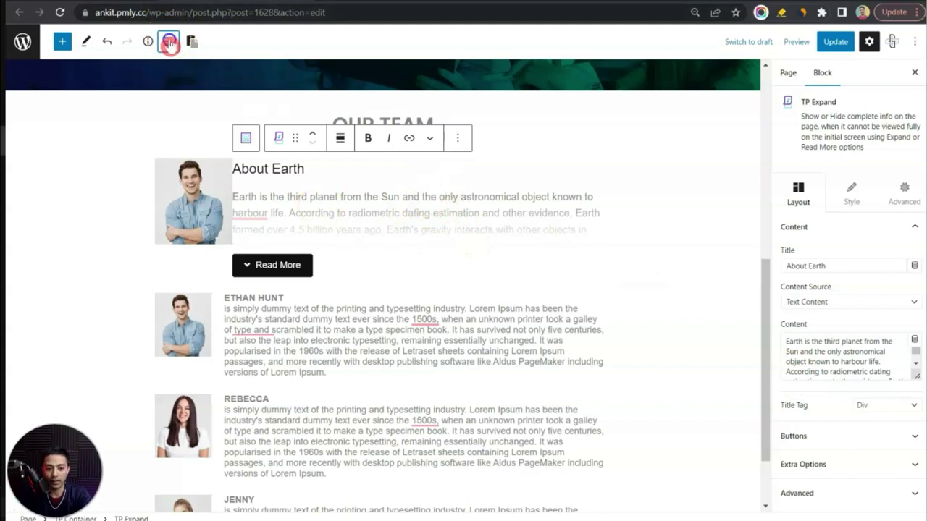
click(49, 143)
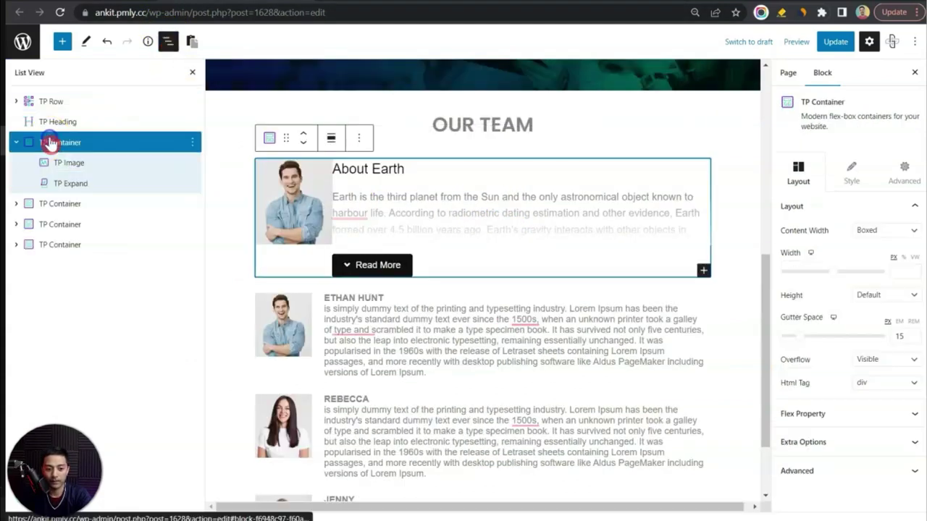
click(904, 180)
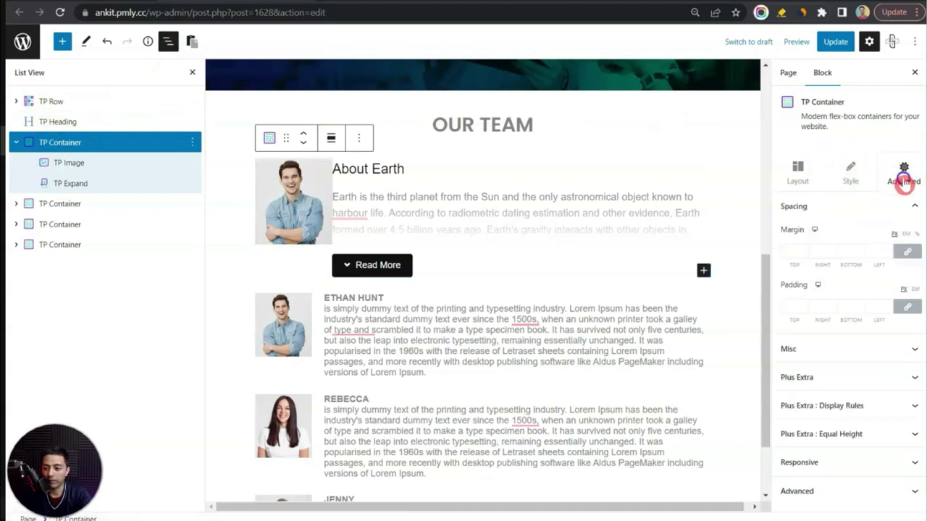
click(908, 257)
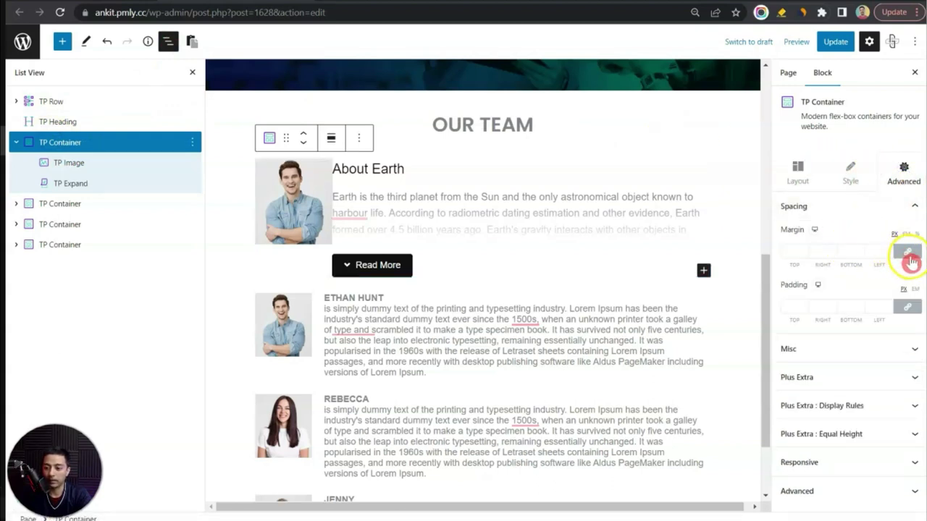
click(909, 255)
click(786, 251)
text(30)
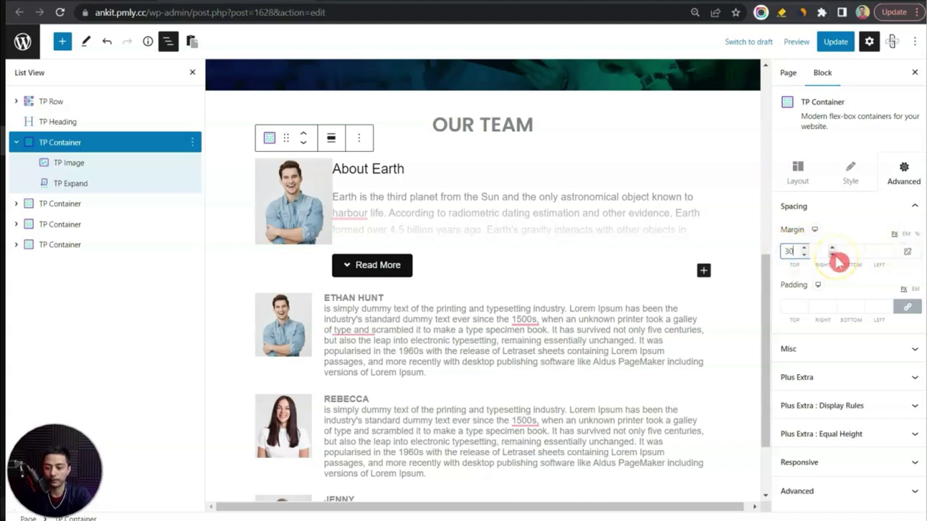
text(30)
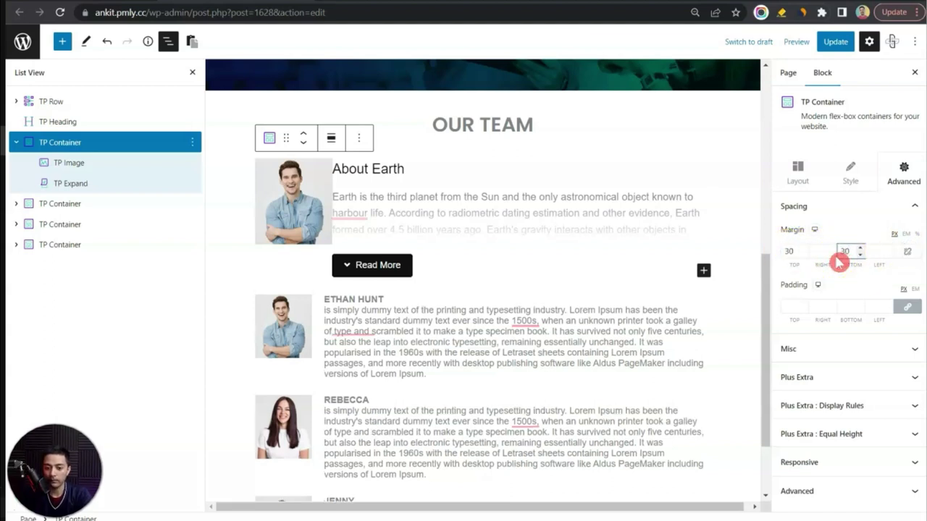
- Set the TP Expand block's margins to 0 px at the top and 10 px on the right, bottom and left
click(62, 163)
click(51, 183)
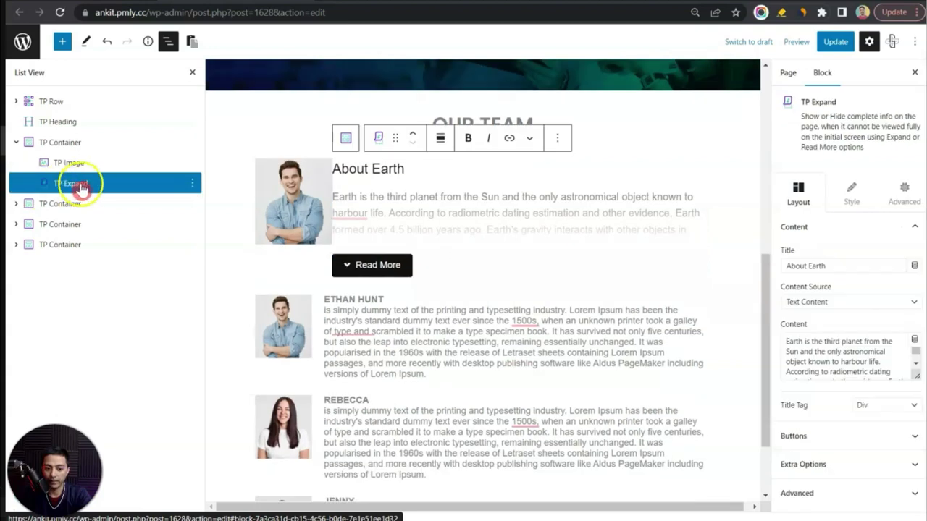
click(912, 202)
click(869, 225)
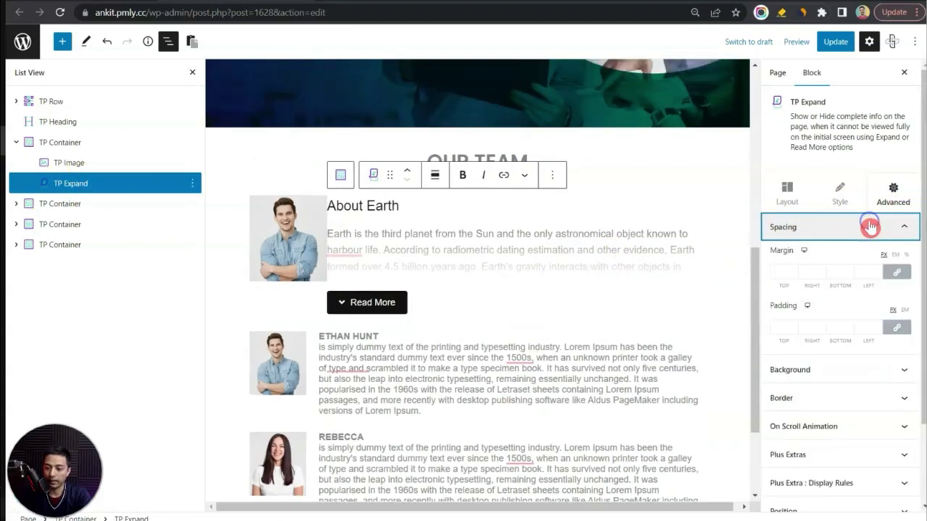
text(10)
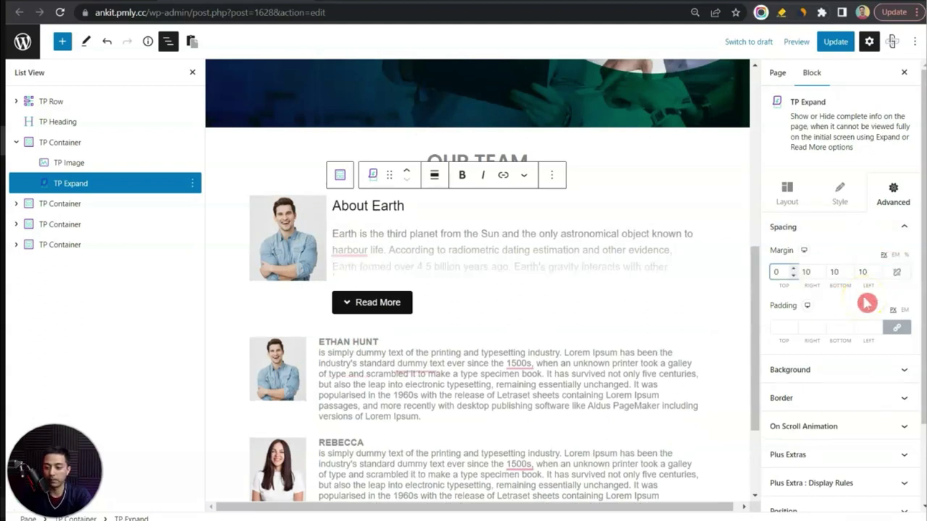
click(888, 291)
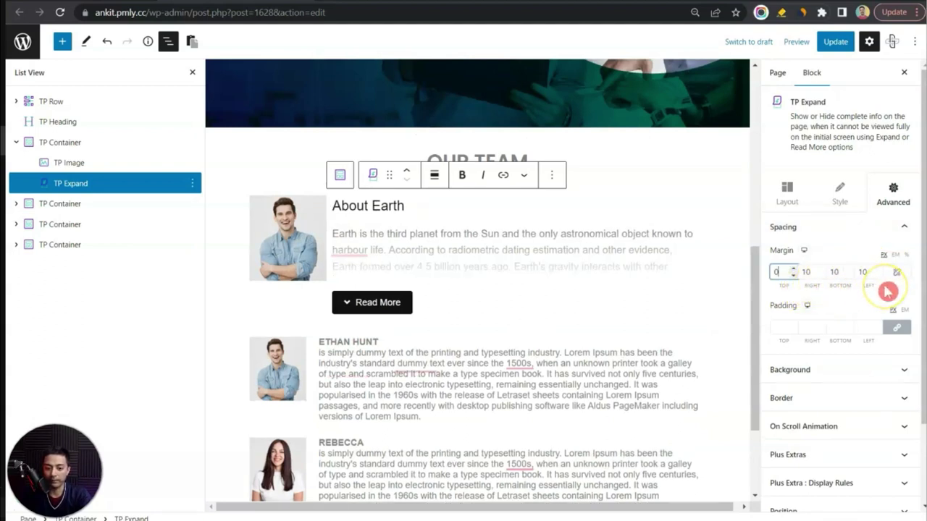
click(170, 43)
click(401, 196)
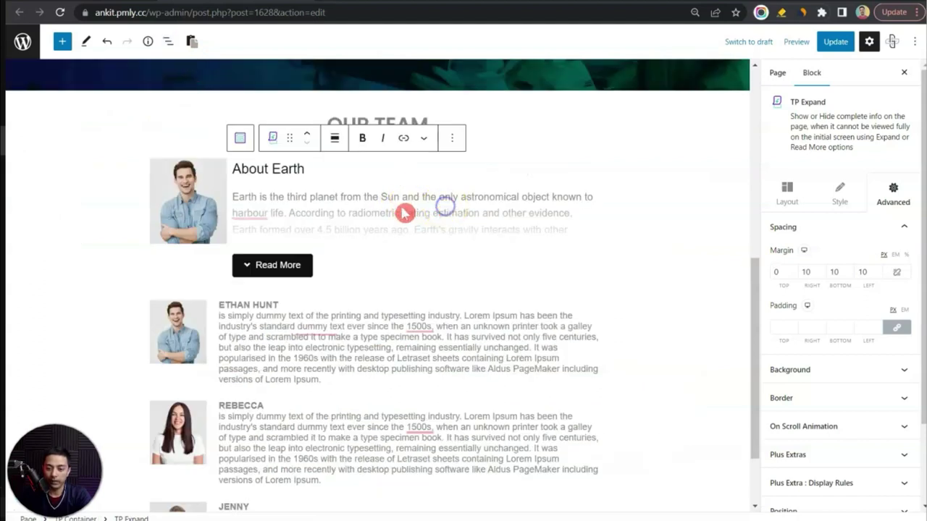
- Replace the Expand block's title with the first team member's full name
click(295, 196)
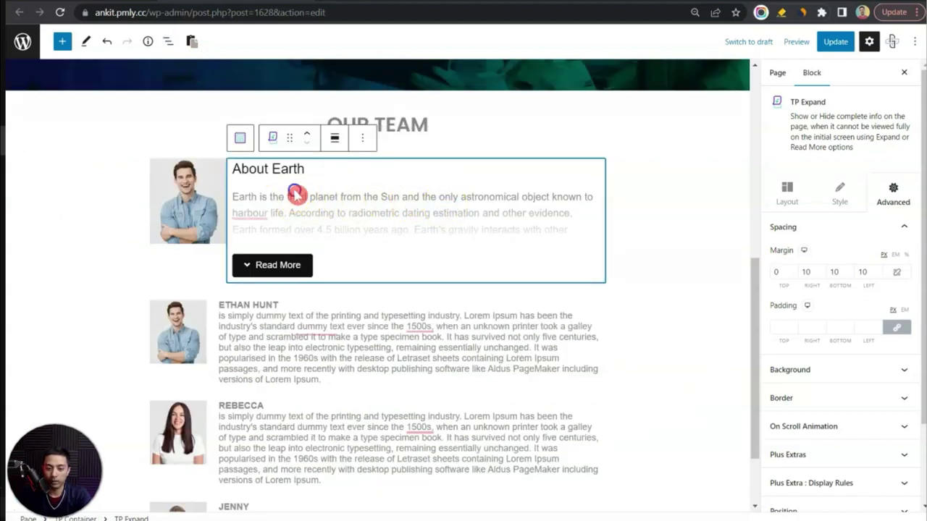
click(791, 201)
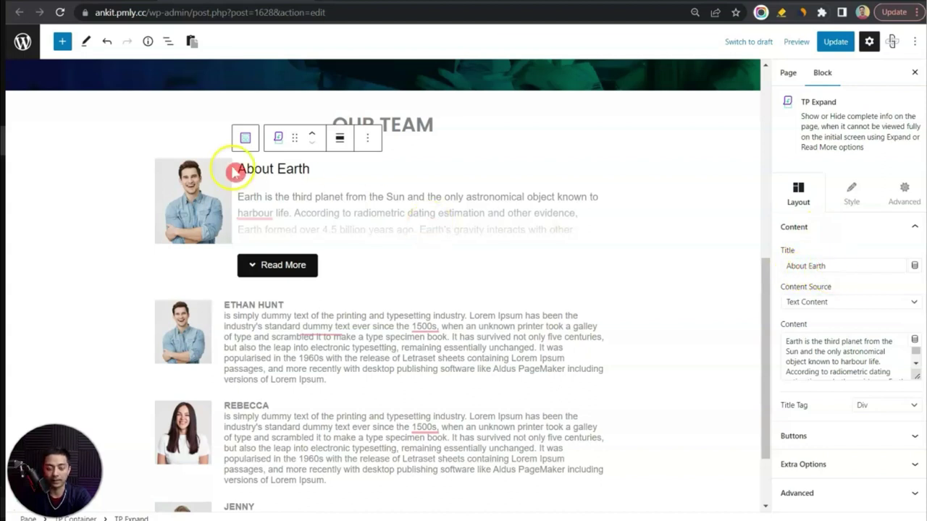
click(840, 267)
drag(840, 266, 761, 267)
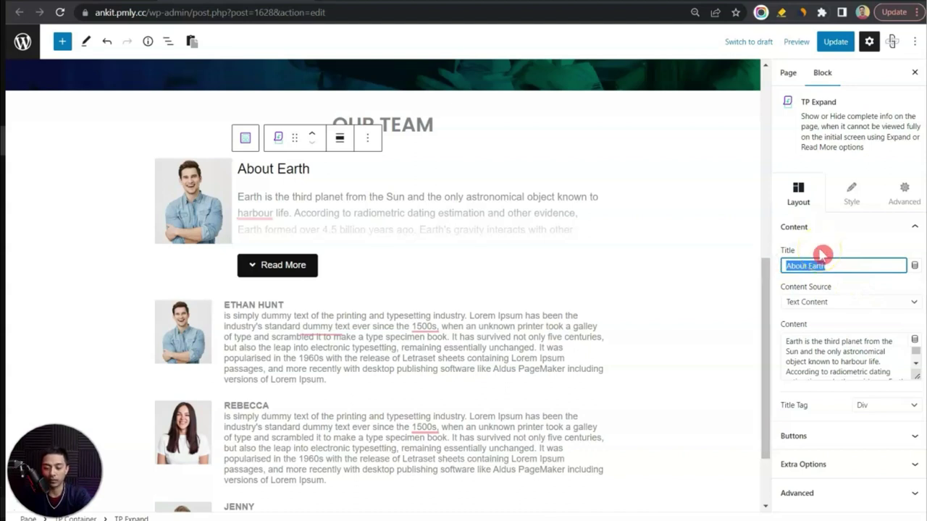
text(Ethan Hunt)
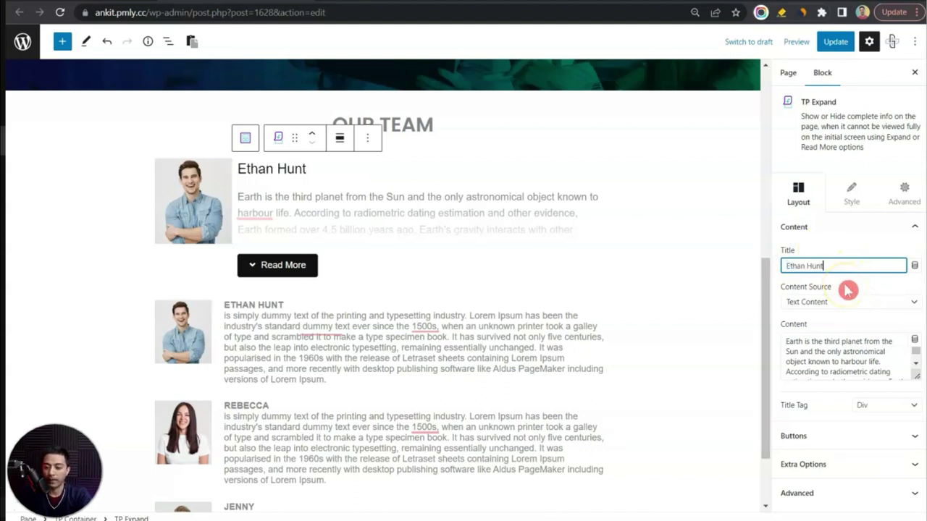
- Enlarge the Expand block's content text area to view more of its default text
click(791, 297)
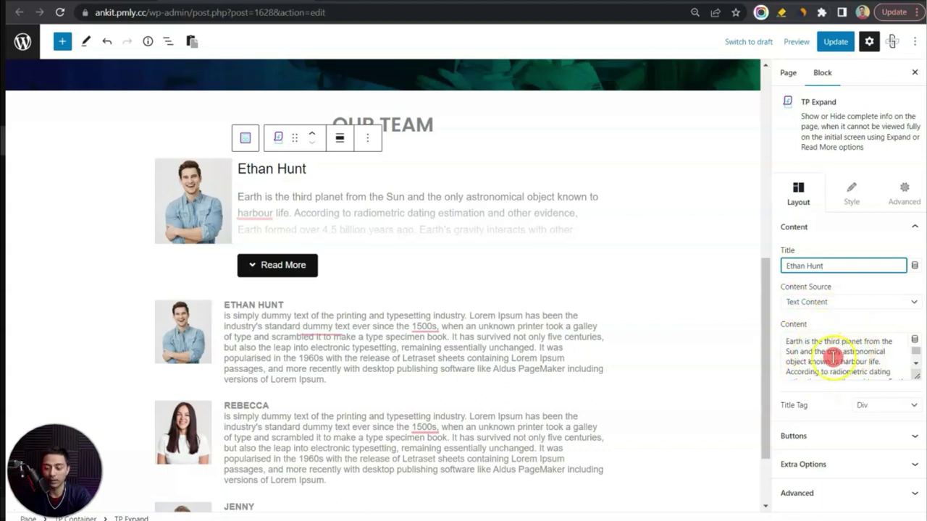
click(917, 384)
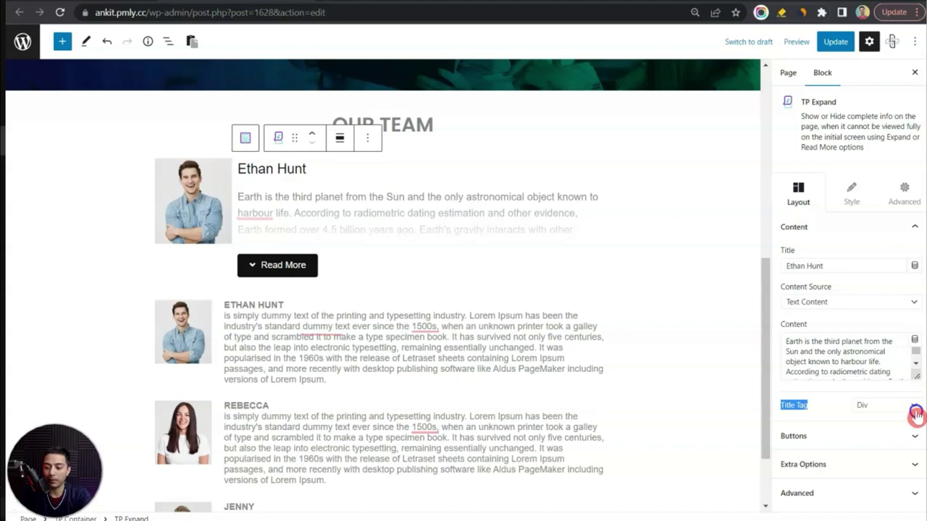
drag(916, 373, 914, 457)
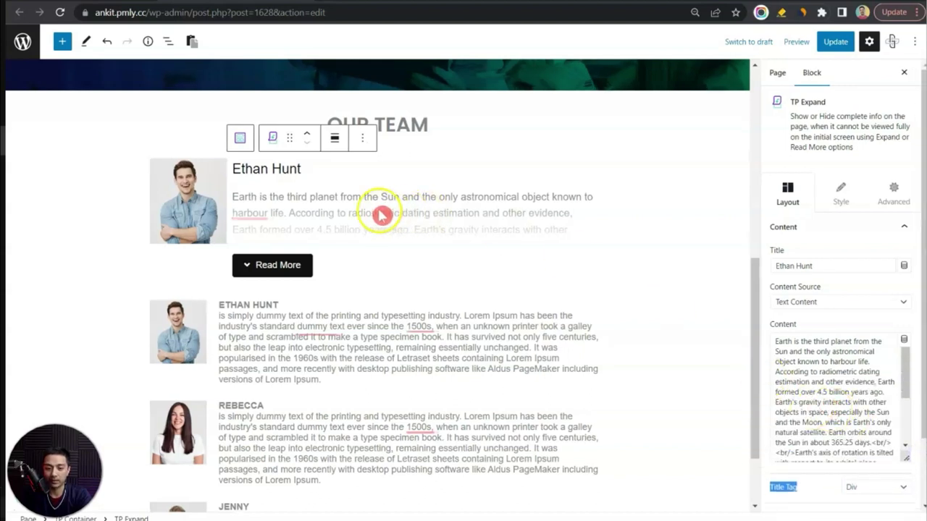
- Try Editor as the Expand block's content source and enter its empty paragraph
click(840, 310)
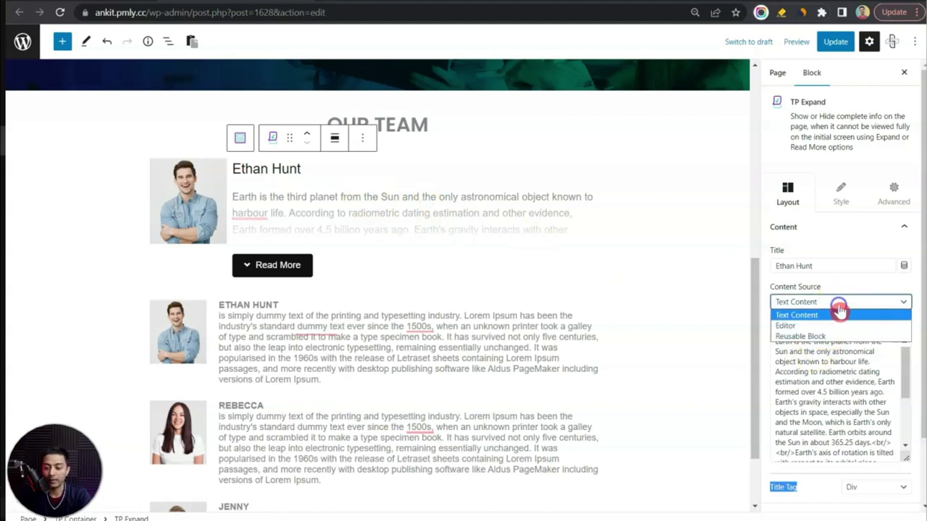
click(807, 326)
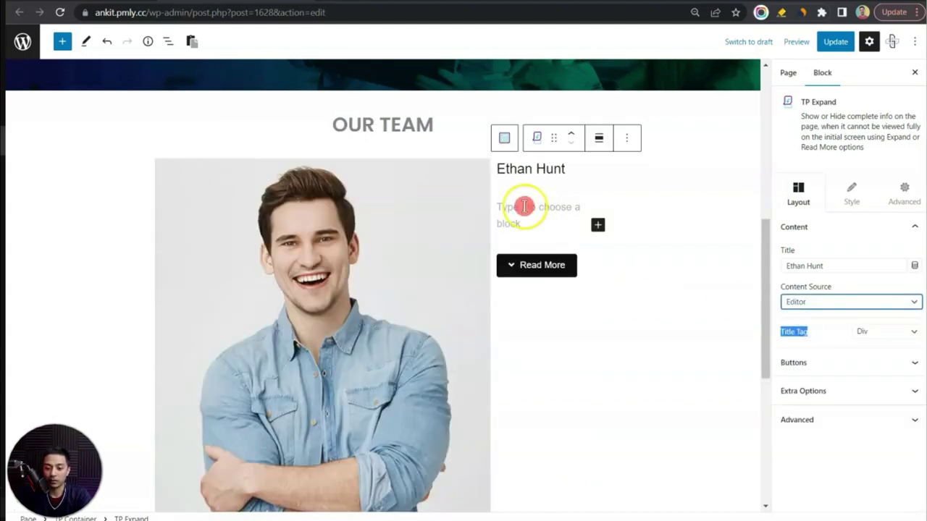
click(515, 205)
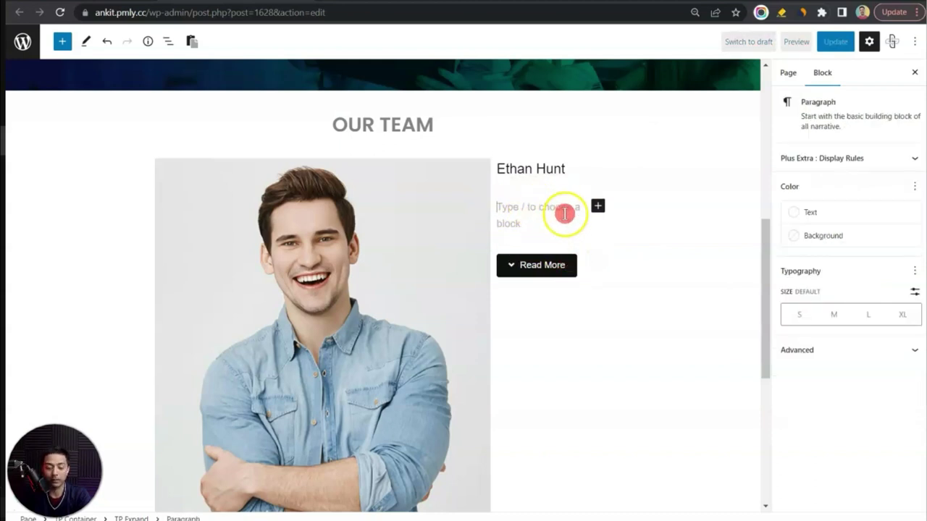
click(598, 239)
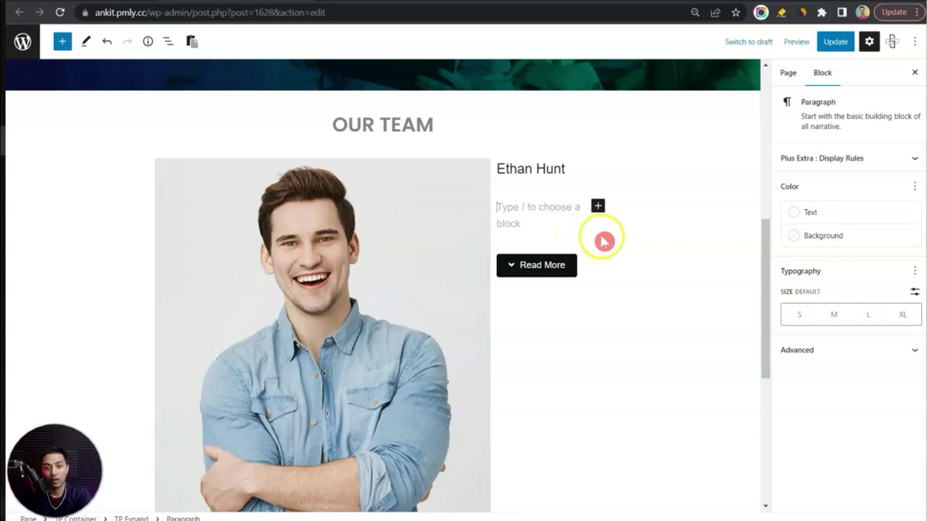
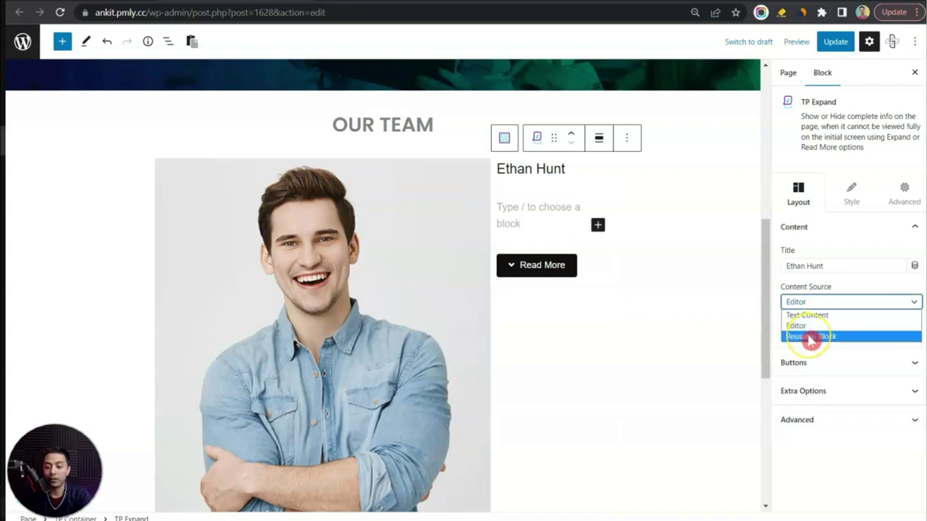
- Try Reusable Block as the content source, check the available reusable blocks, and return the source to Text Content
click(810, 337)
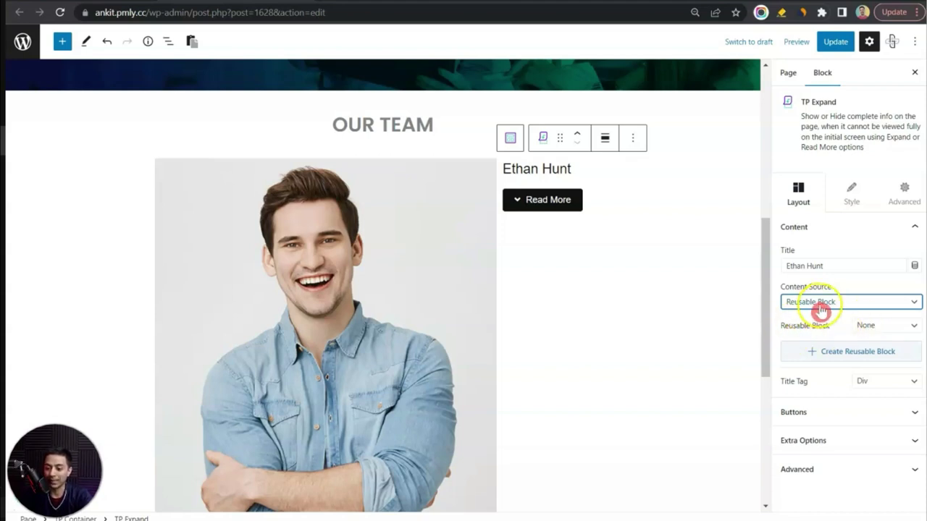
click(906, 330)
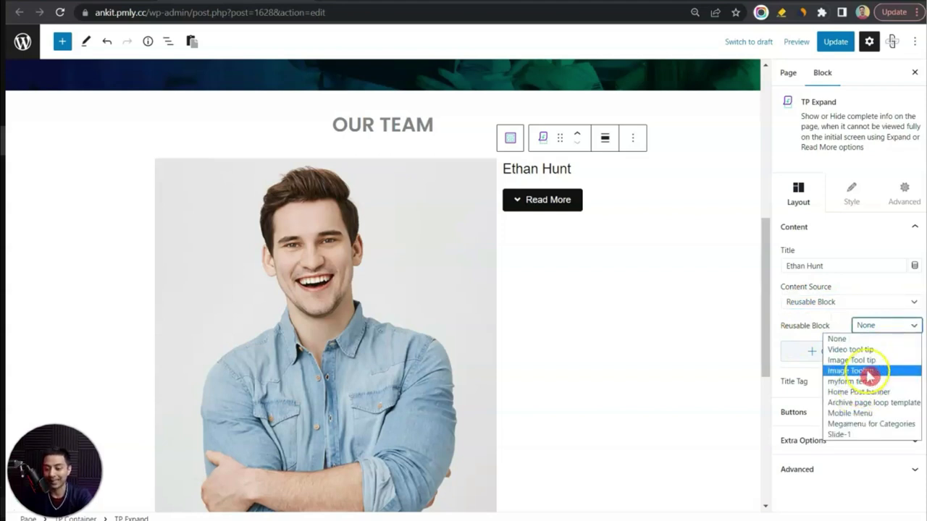
click(830, 325)
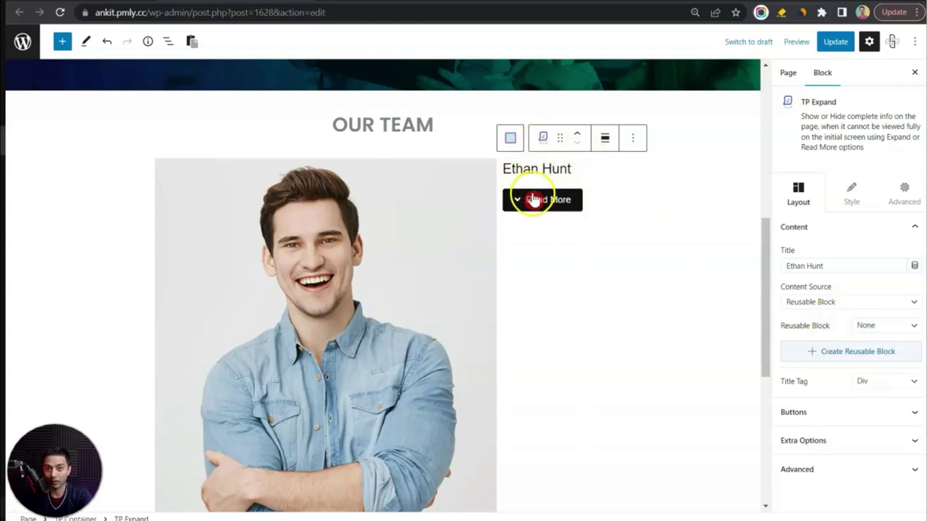
click(869, 302)
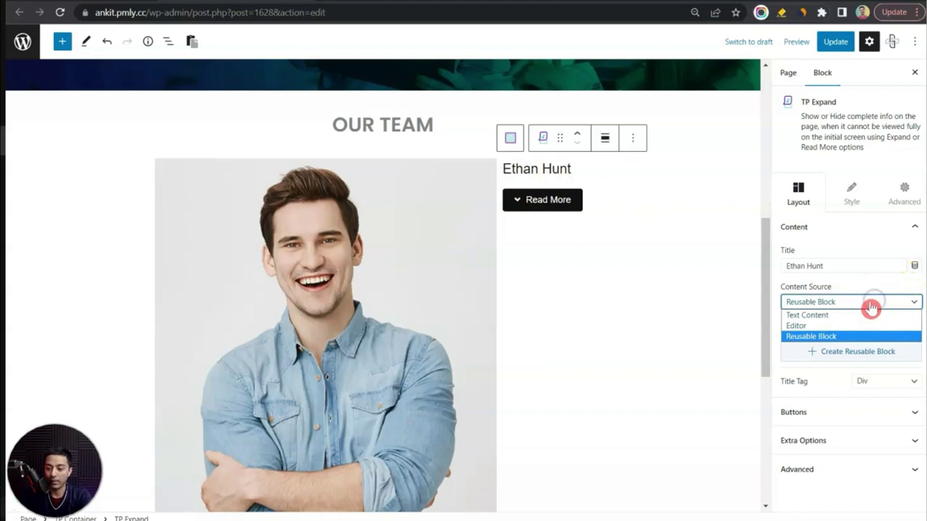
click(855, 313)
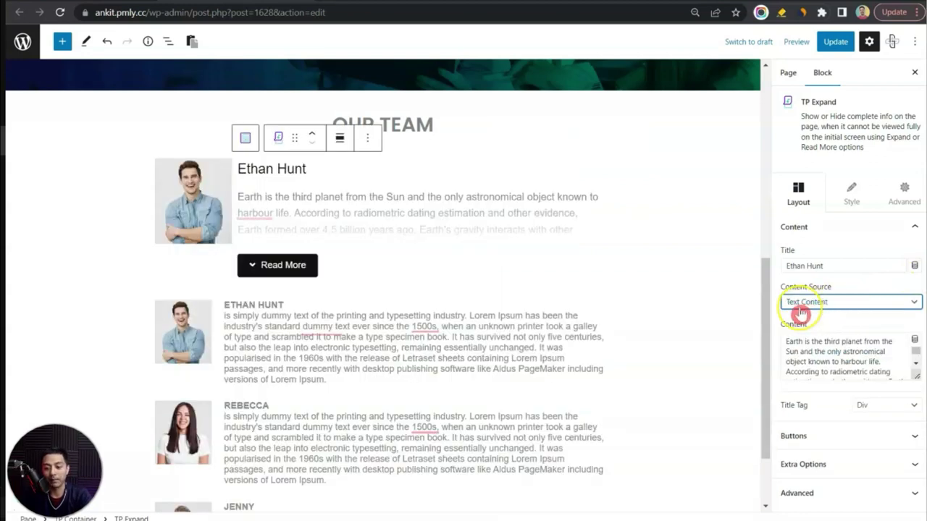
- Set the Expand block's title tag to H3
drag(788, 339, 826, 337)
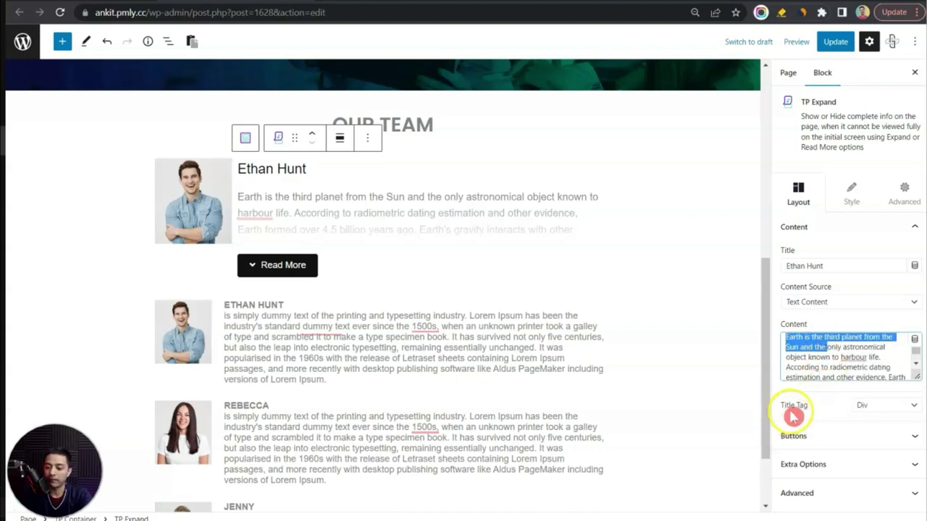
click(876, 412)
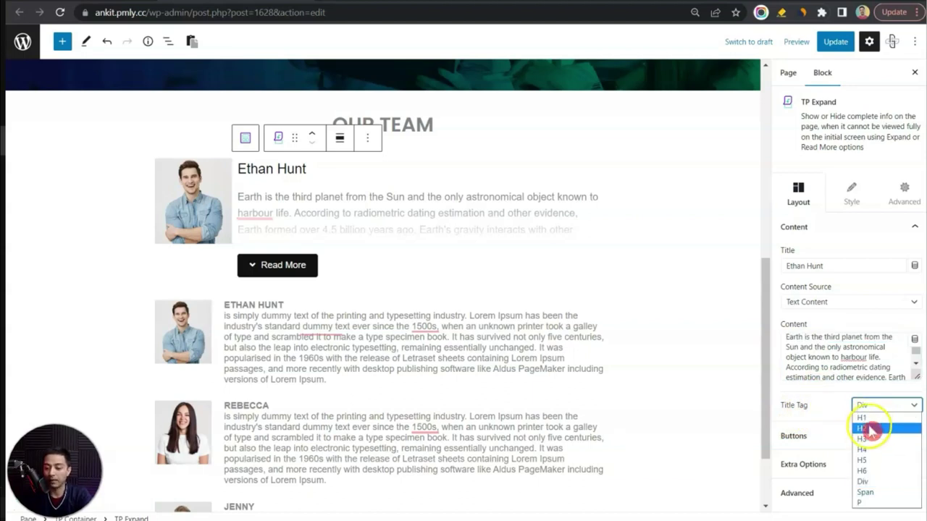
click(867, 439)
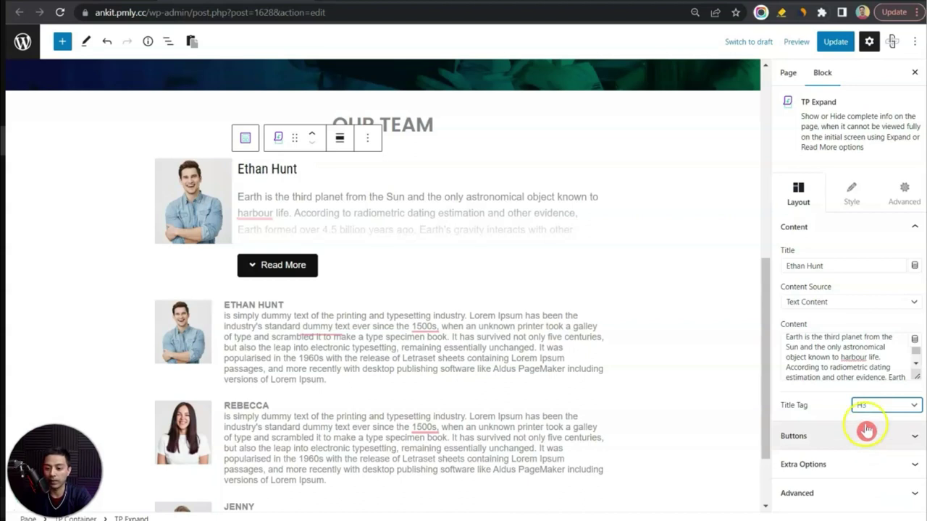
- Set the Expand block's expand button text to Know More
click(803, 437)
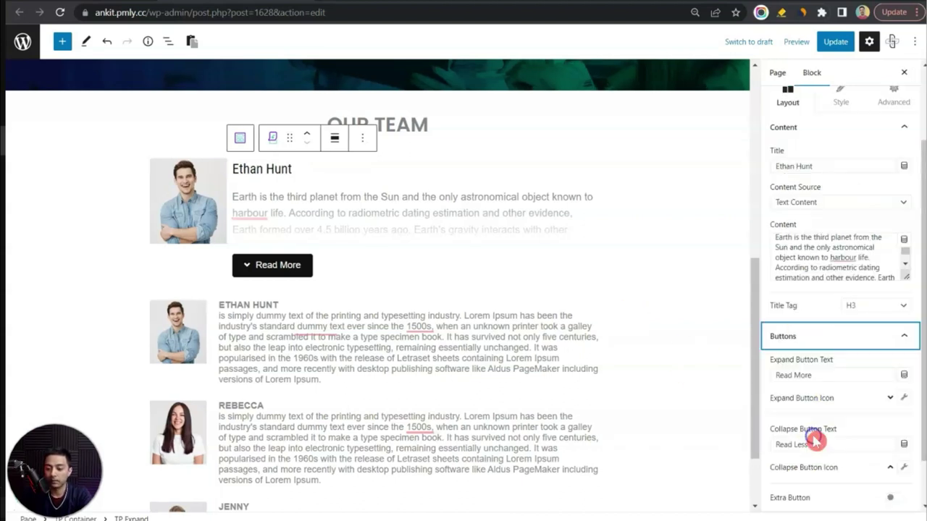
click(796, 373)
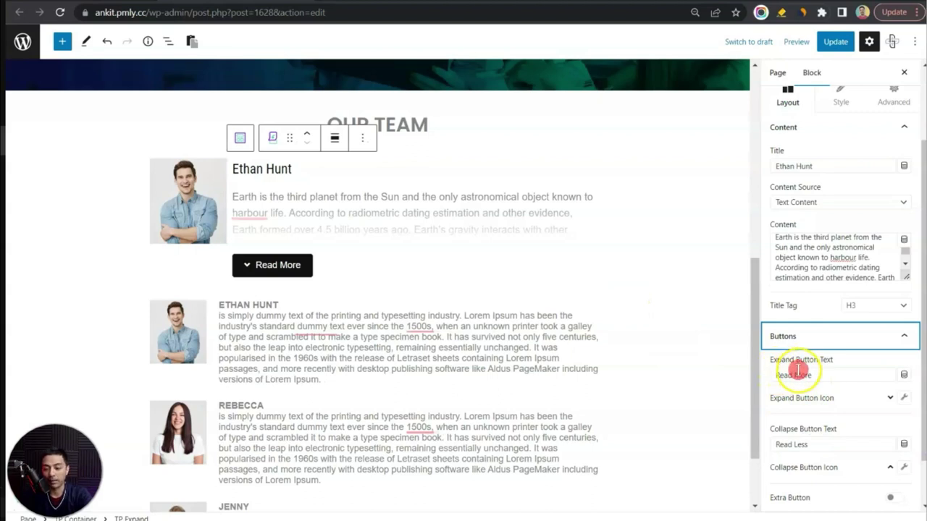
click(832, 374)
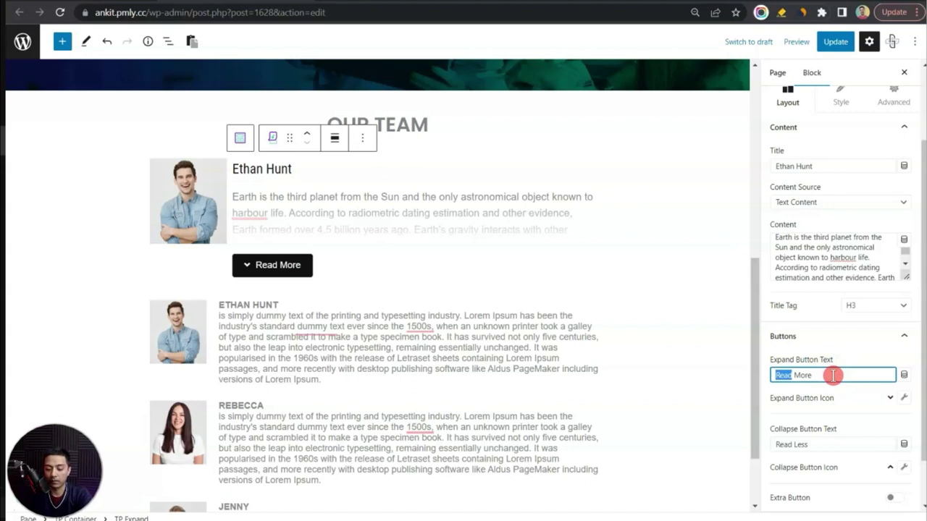
text(Know)
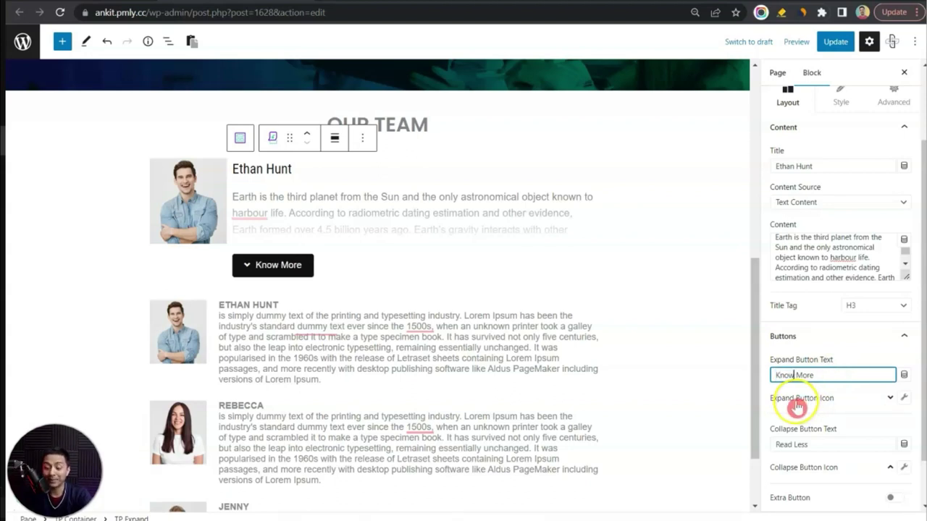
- Browse the icons available for the expand button and close the picker without choosing one
click(902, 401)
click(807, 349)
click(842, 306)
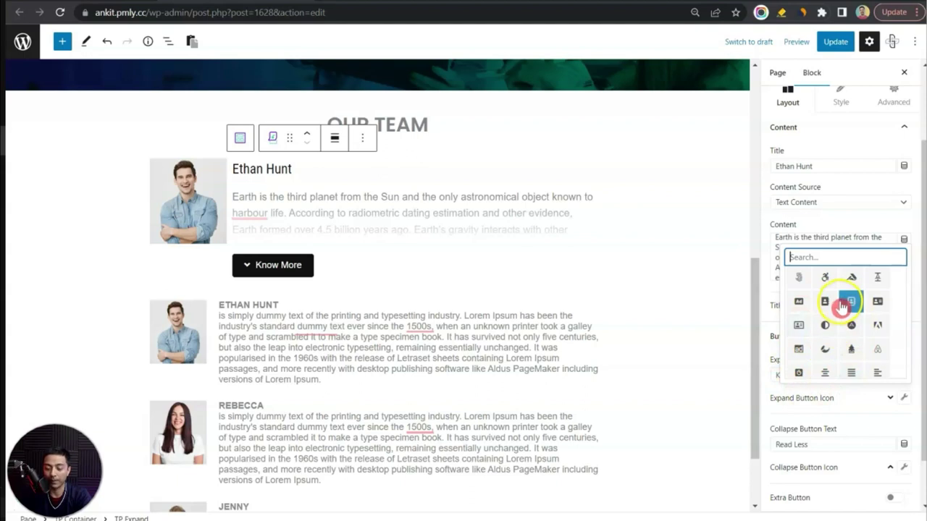
click(825, 408)
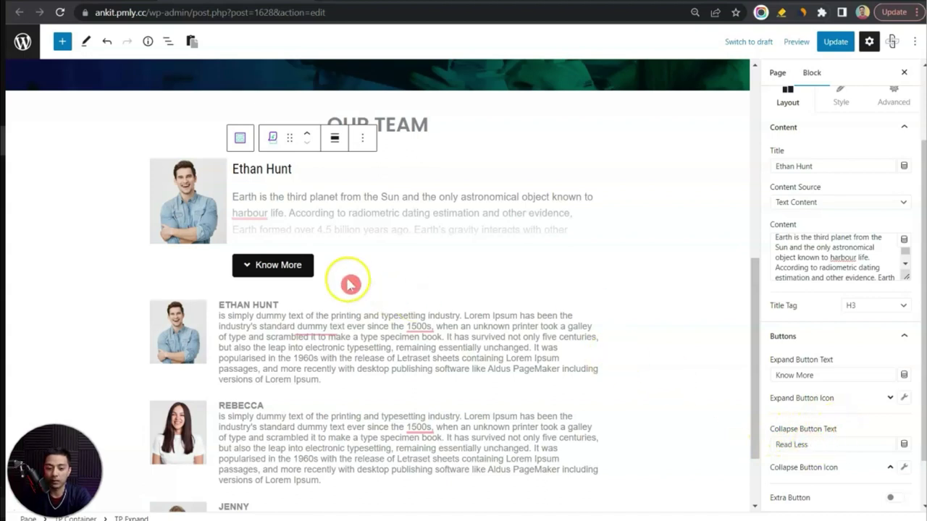
- Expand the member text, set the collapse button text to Close, and use that button to collapse the text
click(303, 266)
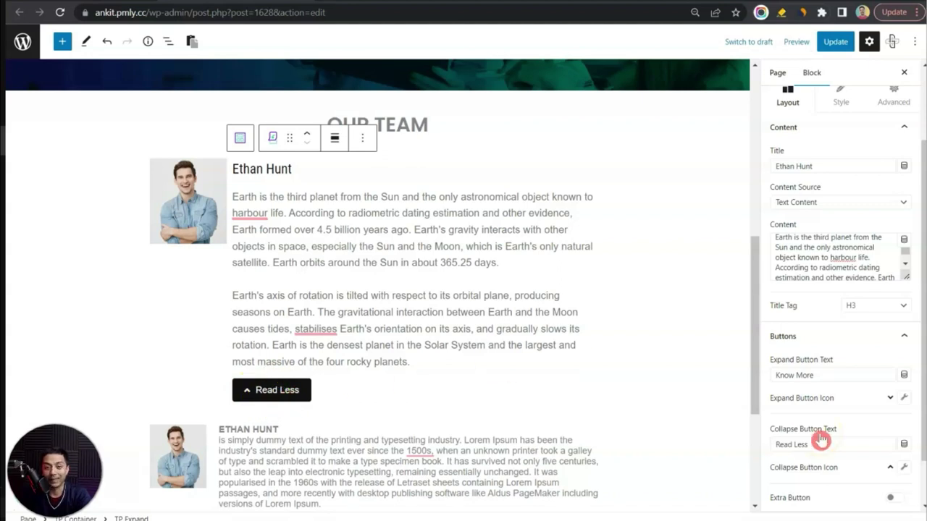
click(786, 453)
click(786, 445)
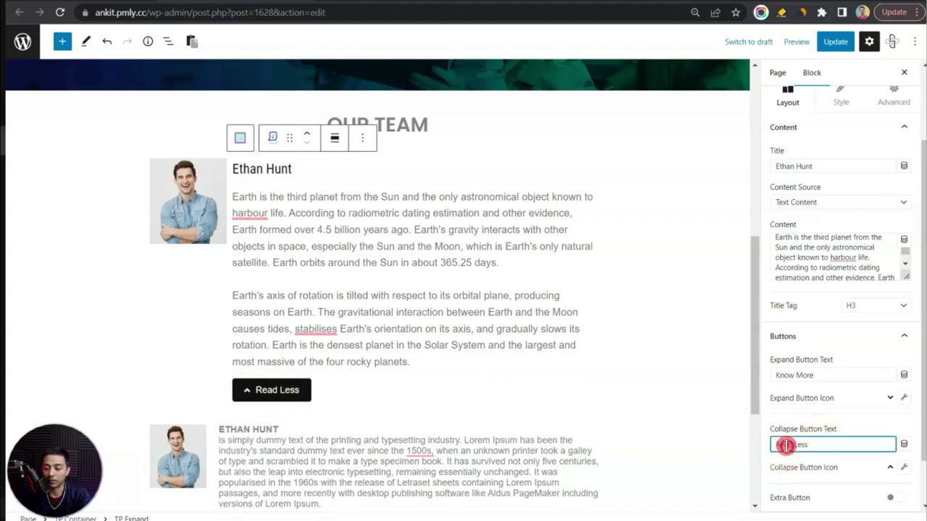
key(BackSpace)
text(Close)
click(898, 458)
click(259, 391)
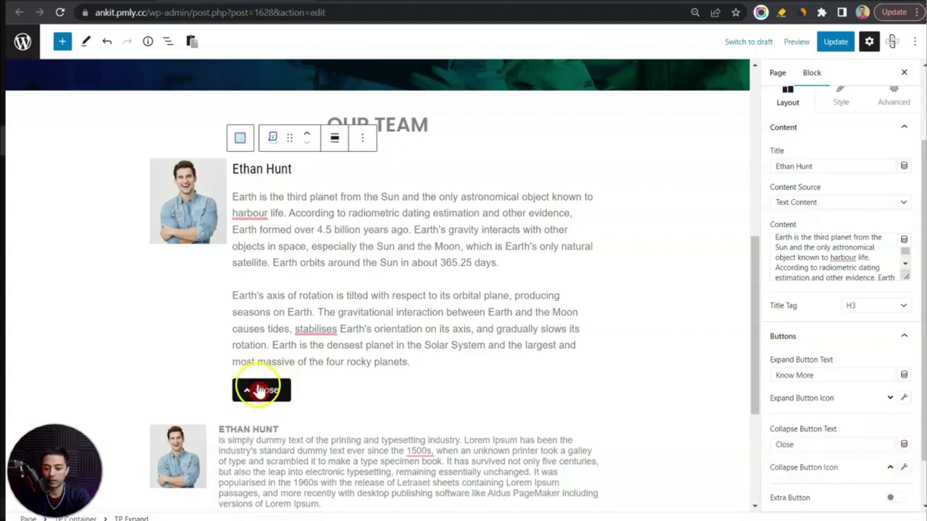
click(267, 394)
- Enable the Expand block's Extra Button and set its text to Watch Video Intro
scroll(851, 385, down, 1)
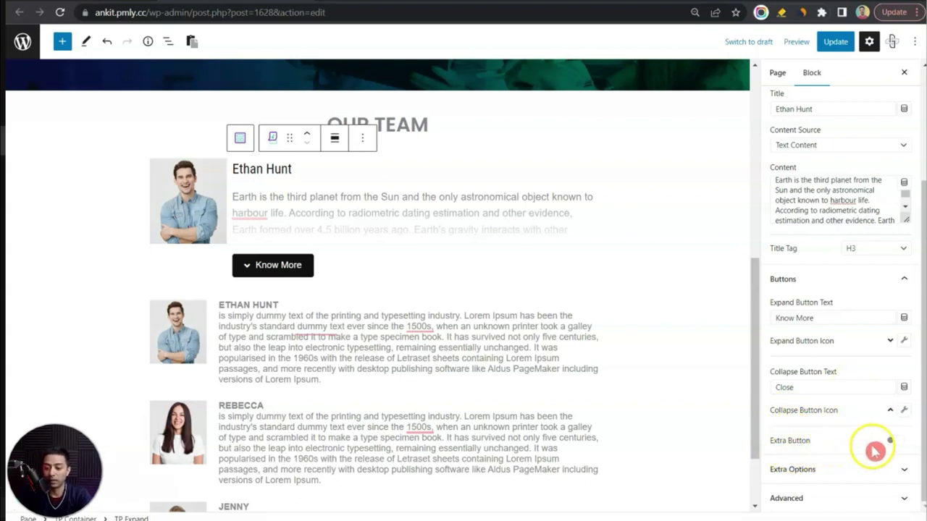
click(896, 442)
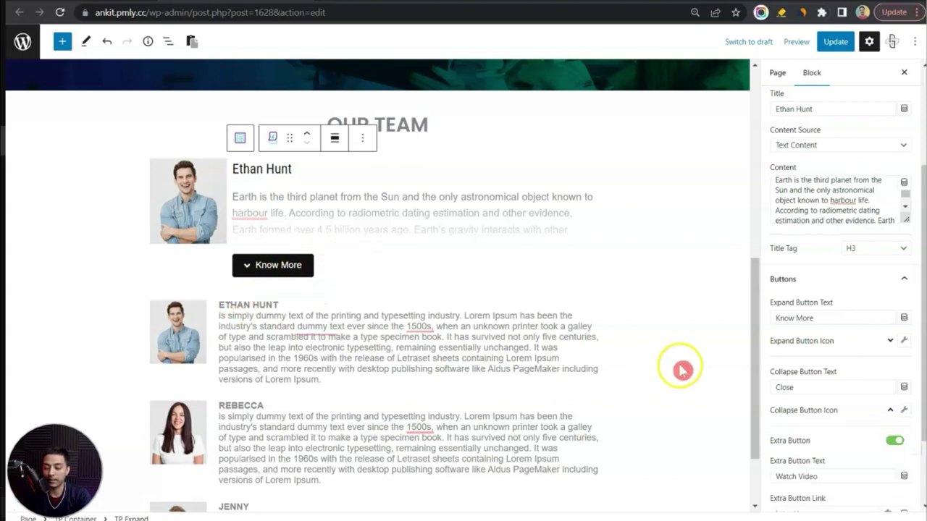
scroll(772, 360, down, 2)
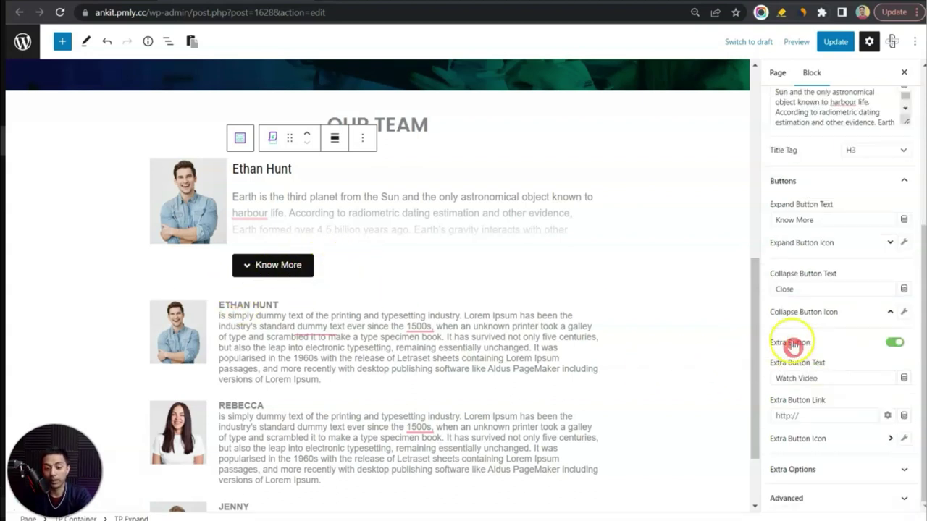
click(276, 268)
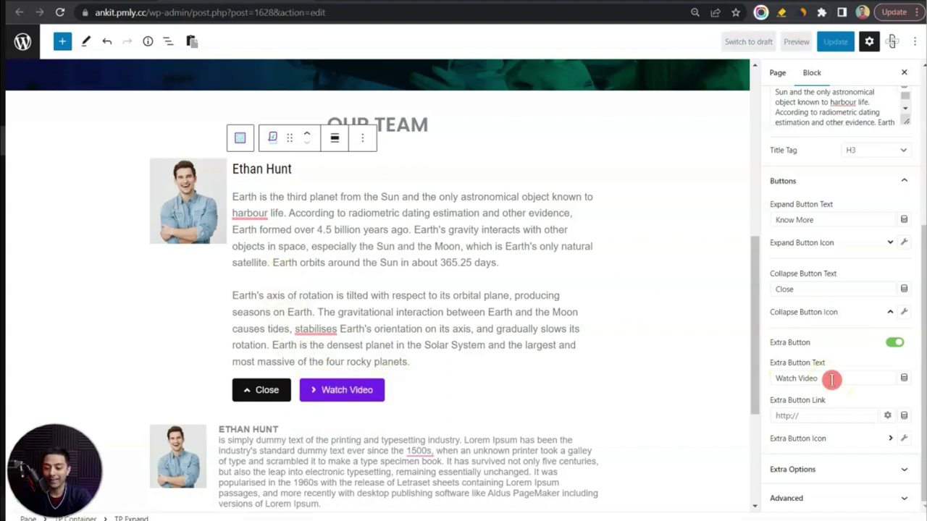
click(775, 378)
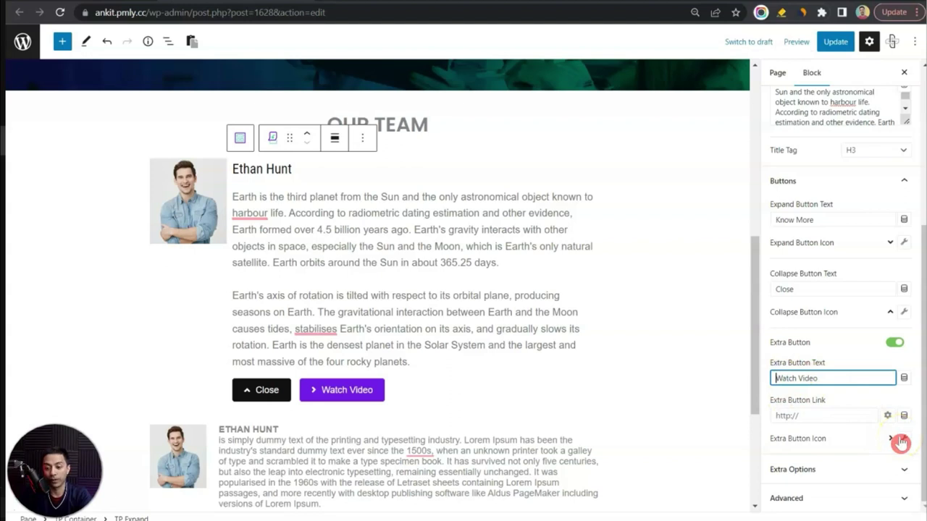
text(Watch Video Intro)
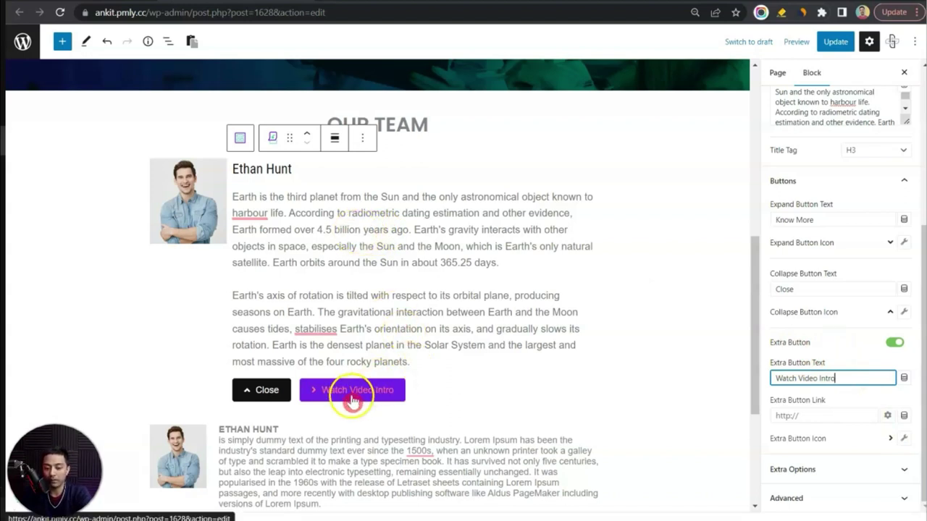
click(823, 412)
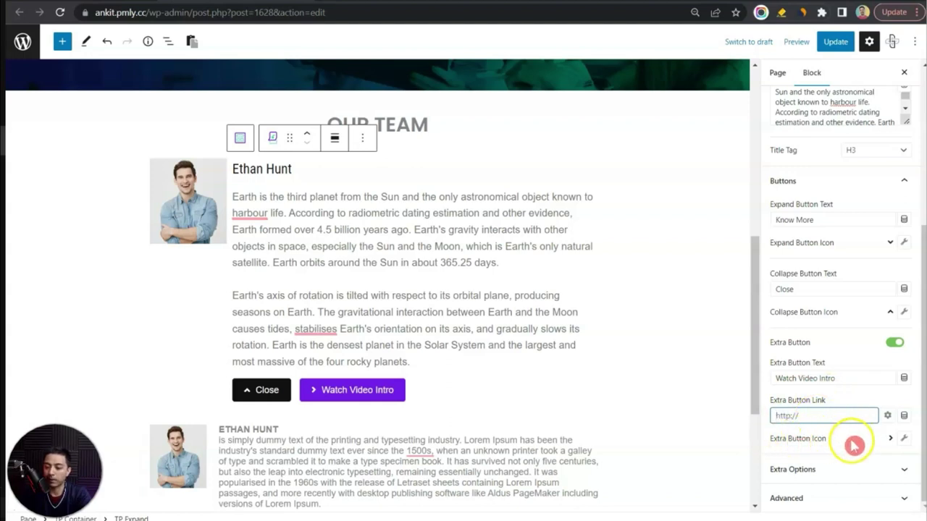
- Search the extra button's icons for video and try the video camera icon
click(904, 440)
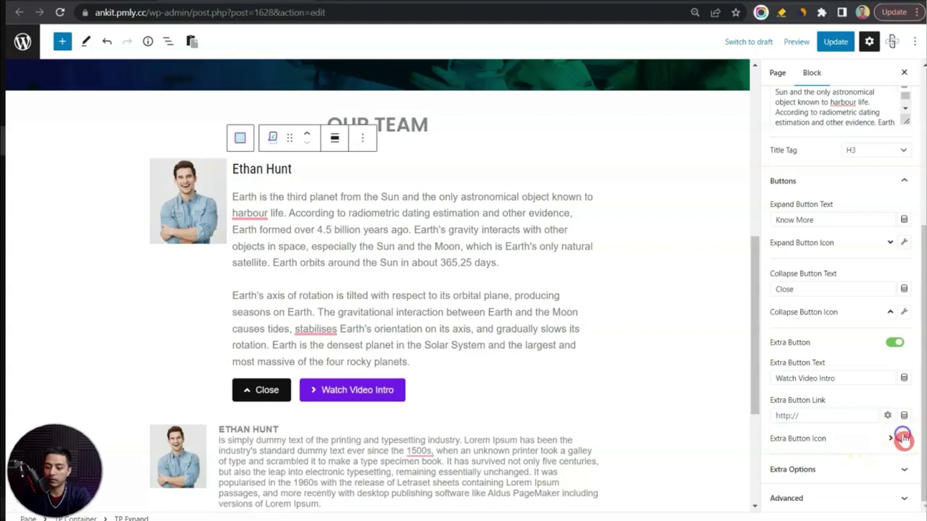
click(831, 296)
text(video)
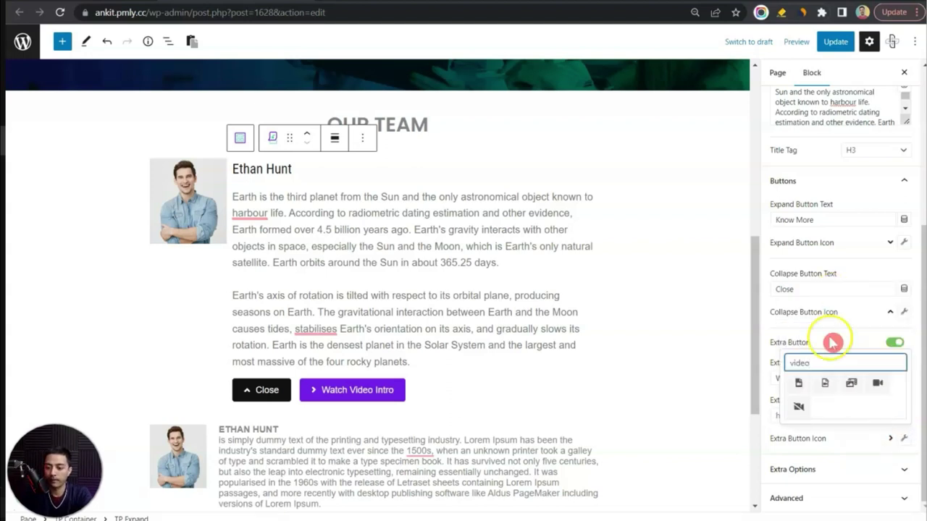
click(876, 384)
click(840, 440)
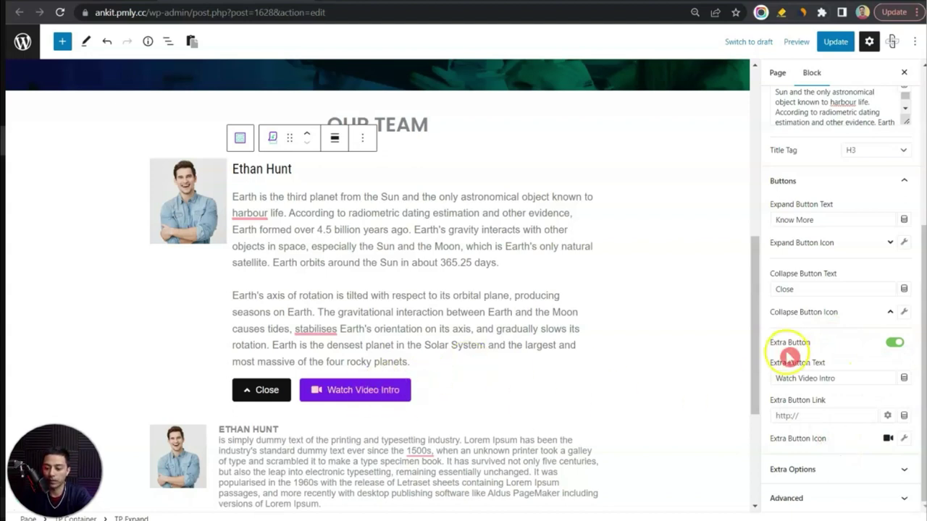
- Open the Expand block's Extra Options and examine the Expand Direction choices and the Max Height setting
click(827, 470)
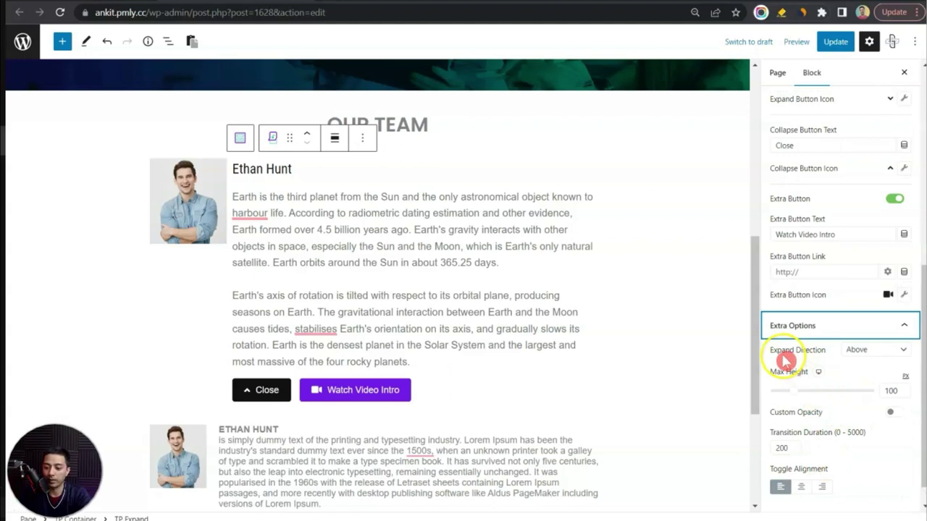
click(876, 355)
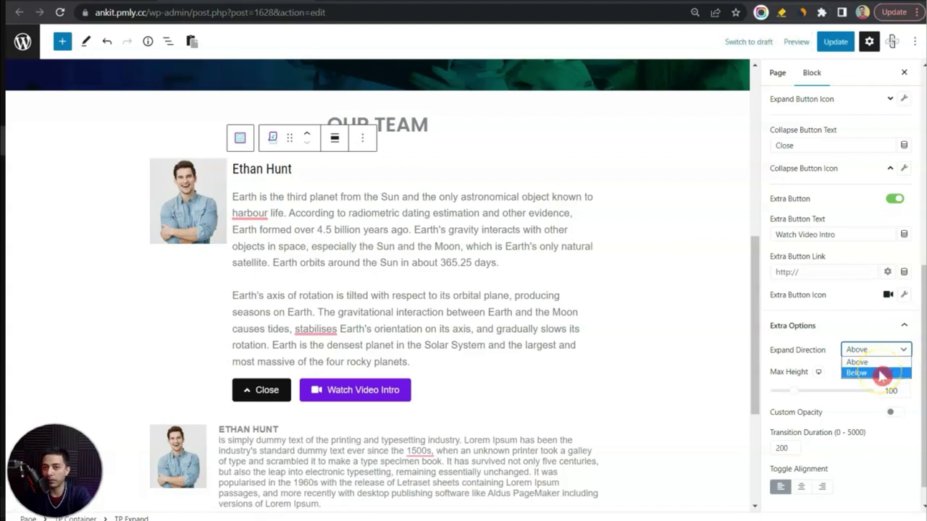
click(813, 355)
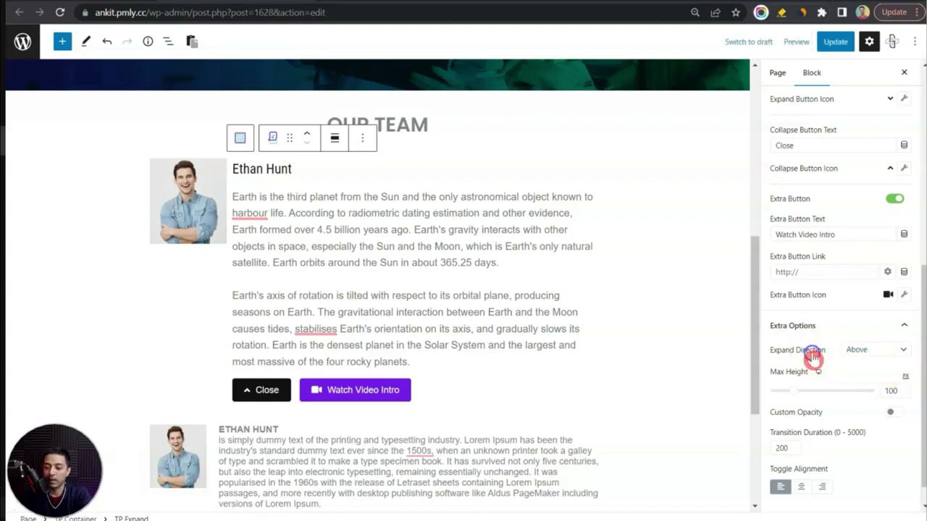
click(904, 418)
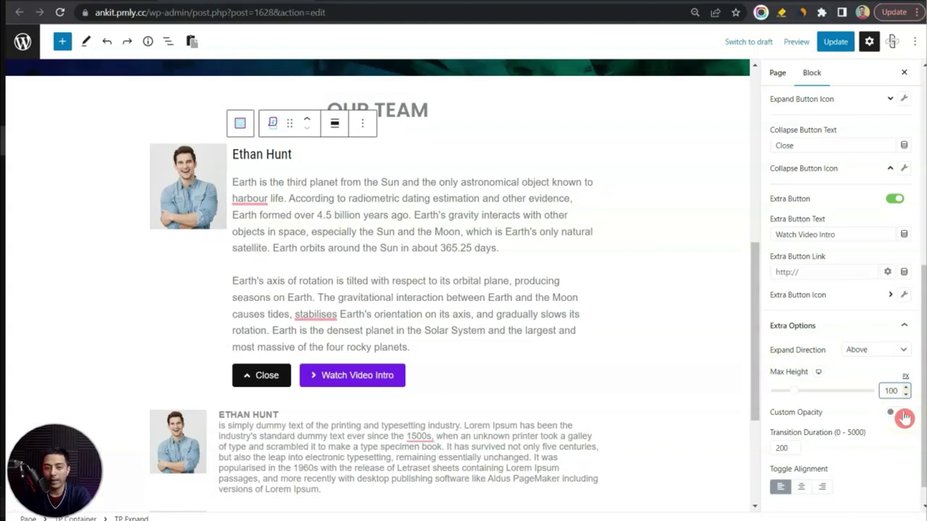
click(796, 397)
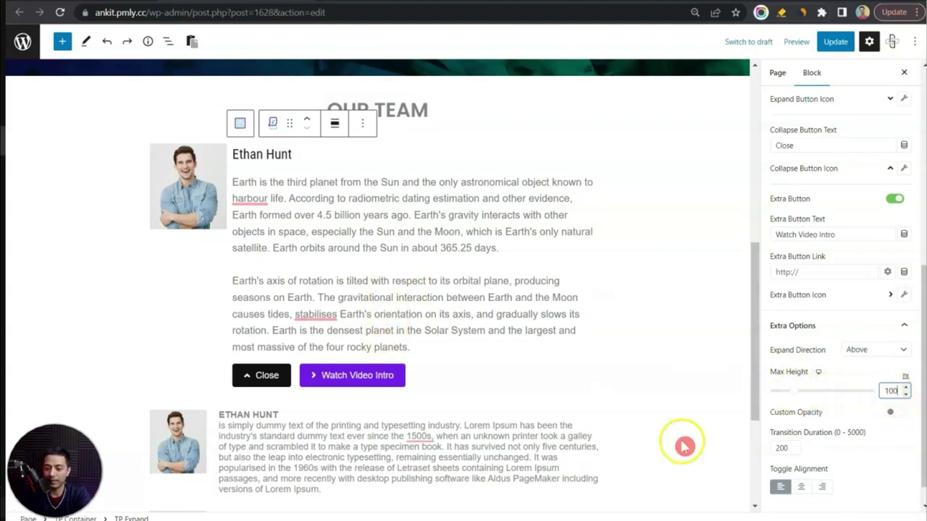
click(788, 426)
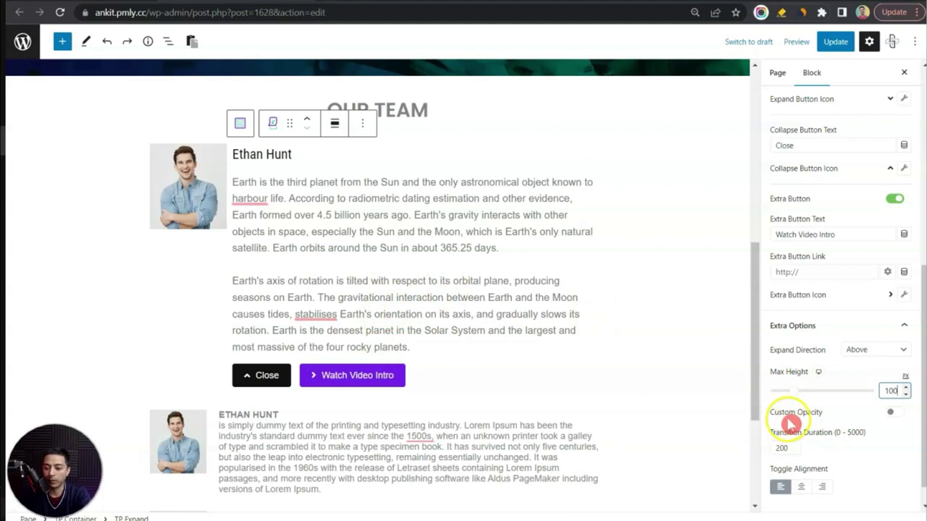
- Collapse the member text, enable Custom Opacity, and set the Opacity Height to 128 px
click(263, 375)
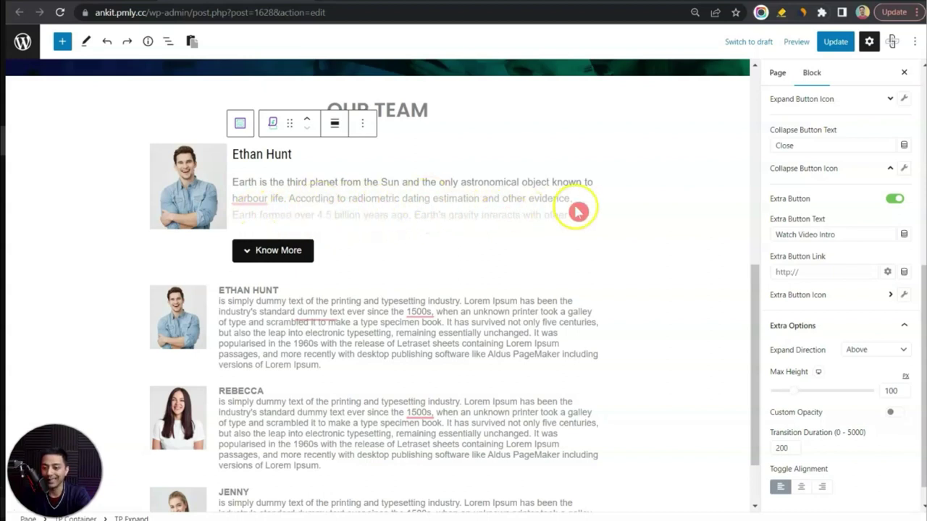
click(896, 415)
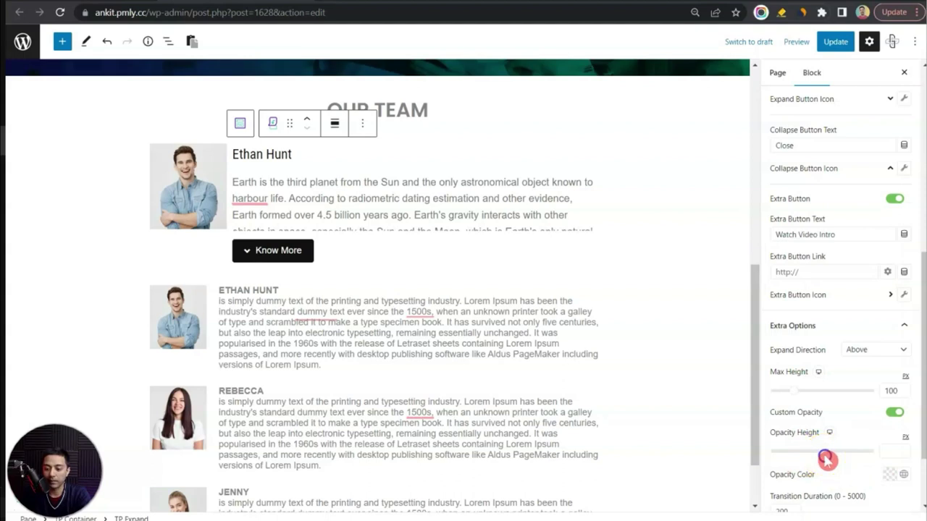
mouse_move(810, 458)
mouse_down()
mouse_move(819, 457)
mouse_move(798, 458)
mouse_move(849, 452)
mouse_move(778, 454)
mouse_move(809, 455)
mouse_move(781, 455)
mouse_move(807, 454)
mouse_move(789, 453)
mouse_move(799, 454)
mouse_up()
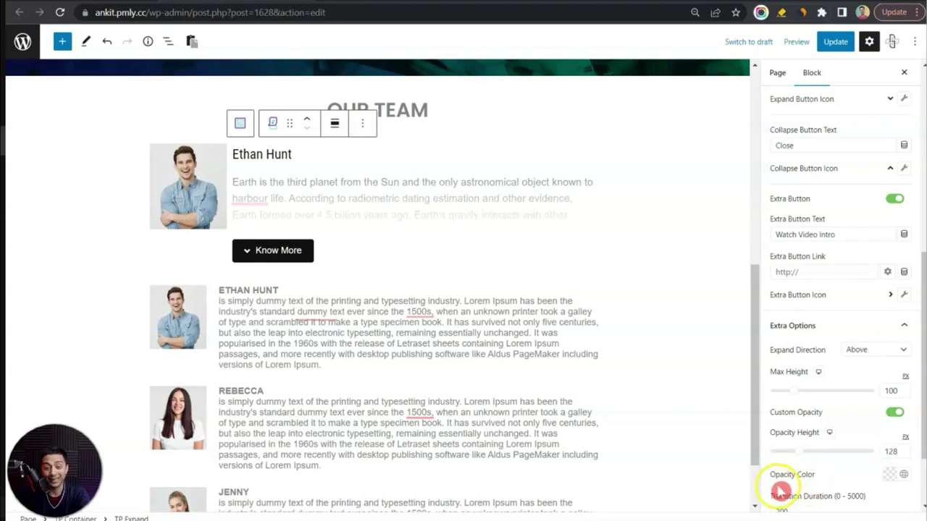
- Set the Opacity Color of the Expand block's fade to light blue #DDF4FB
click(890, 474)
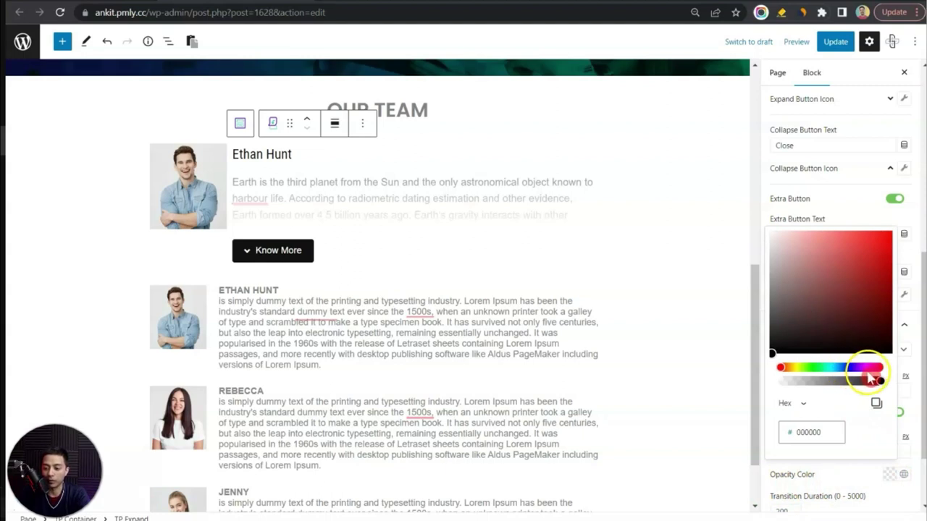
click(833, 368)
click(833, 250)
drag(833, 249, 789, 237)
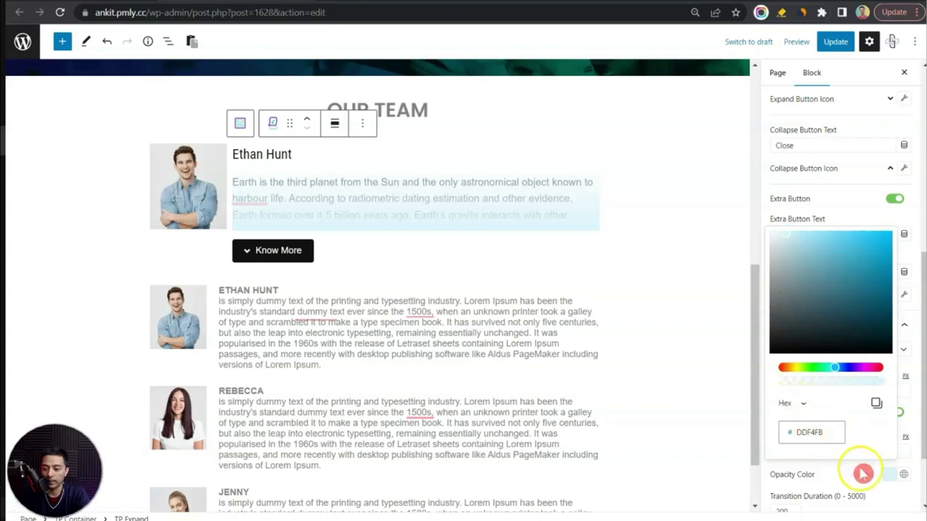
- Reduce the Expand block's Opacity Height to 77 px
click(785, 454)
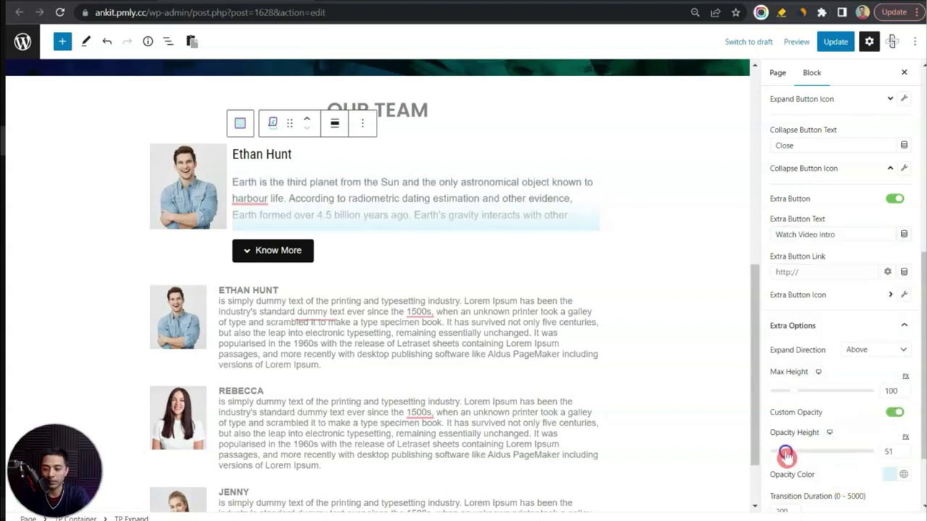
drag(786, 454, 807, 435)
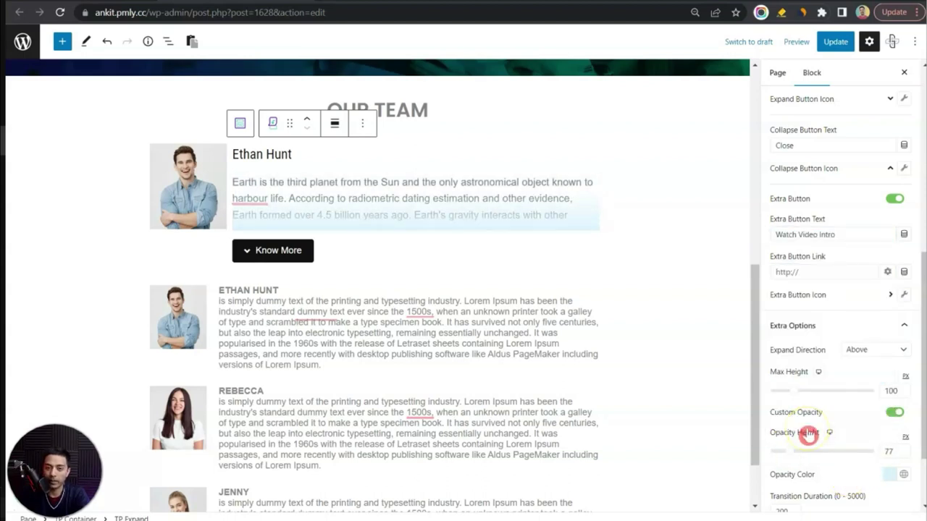
click(891, 475)
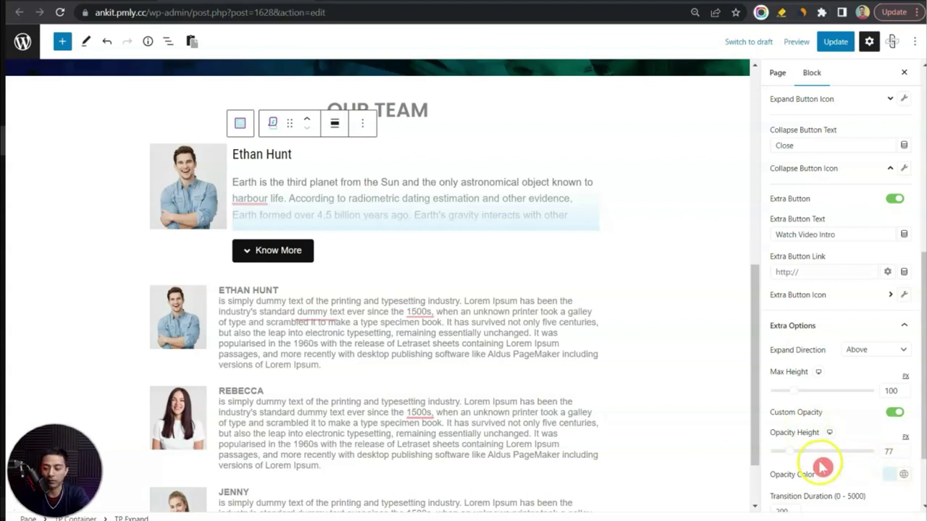
- Set the Expand block's Toggle Alignment to center
scroll(820, 467, down, 2)
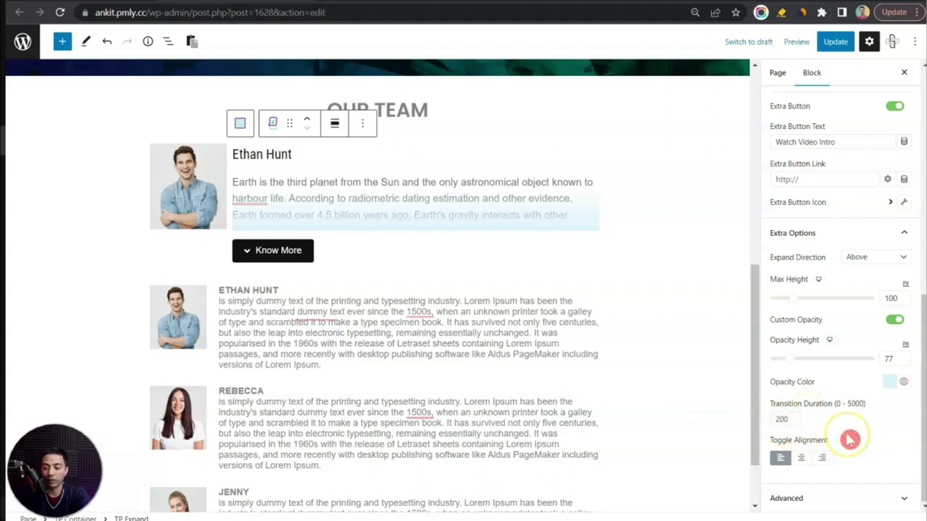
click(801, 457)
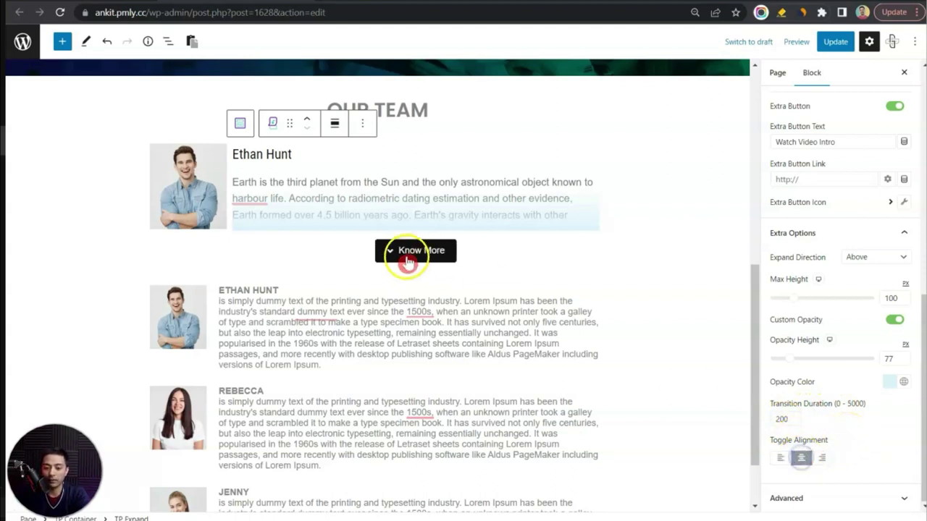
- Set the Expand block's Toggle Alignment to right, and align its title to the left in the style settings
click(825, 458)
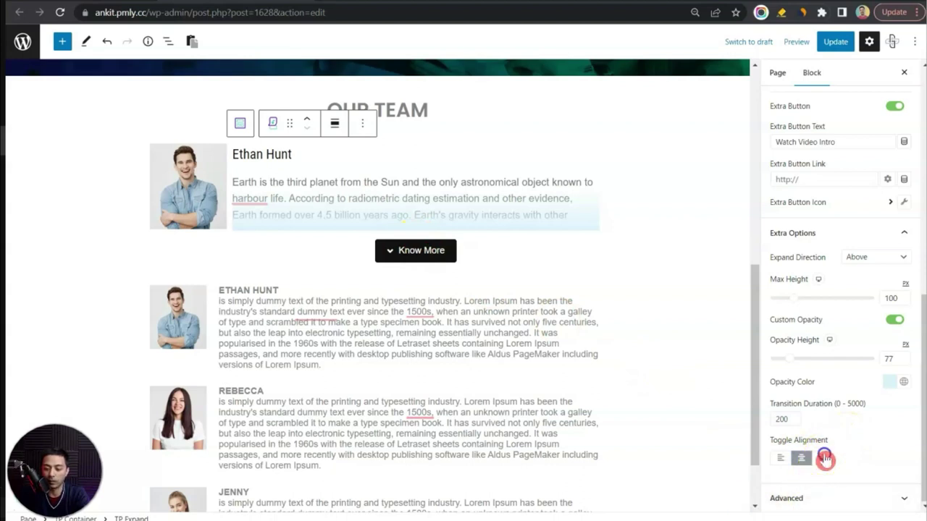
click(804, 462)
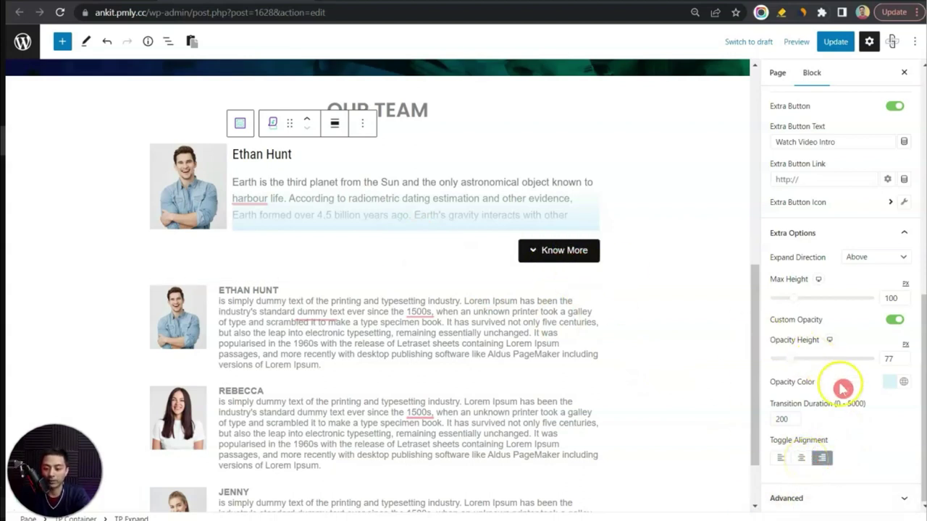
scroll(893, 365, up, 3)
click(838, 203)
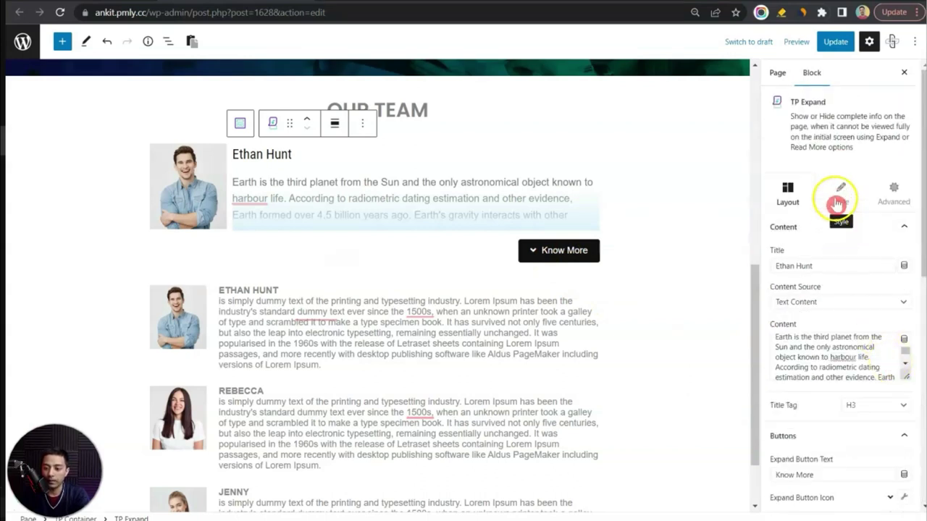
click(817, 240)
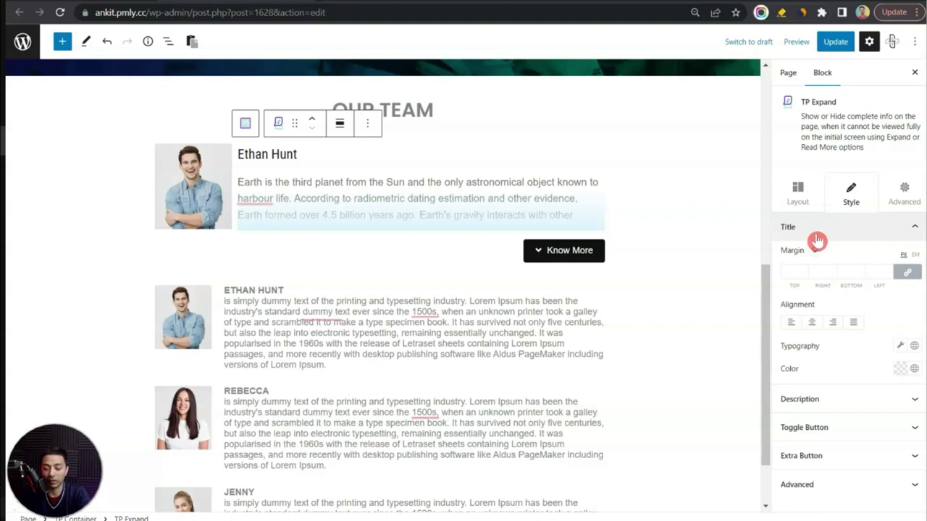
click(793, 273)
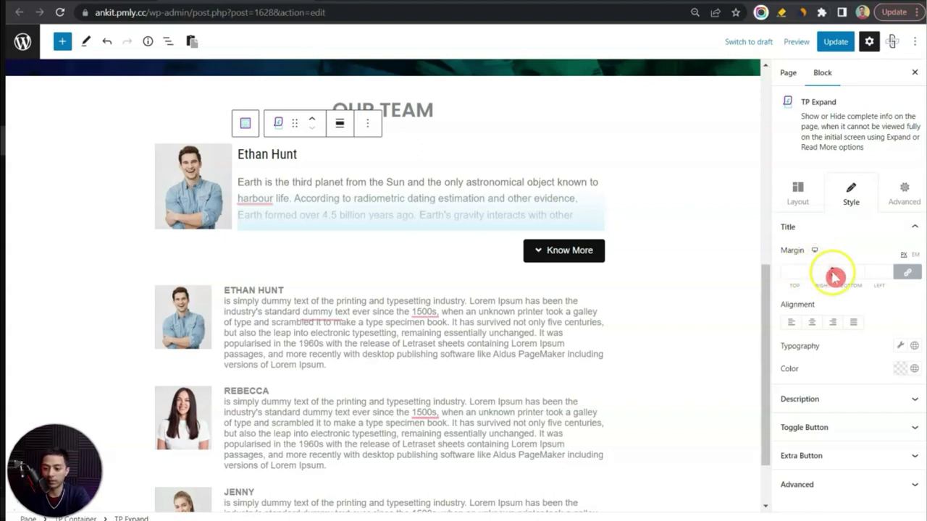
click(809, 324)
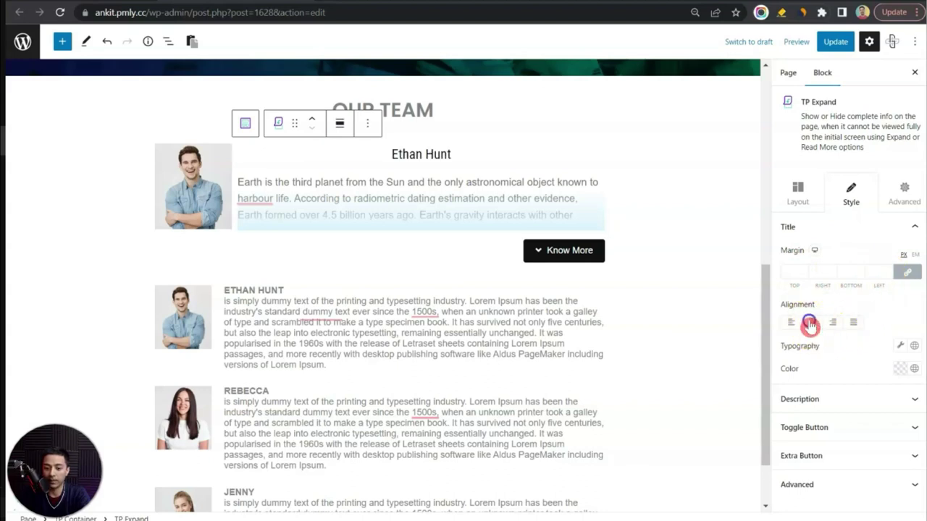
click(792, 324)
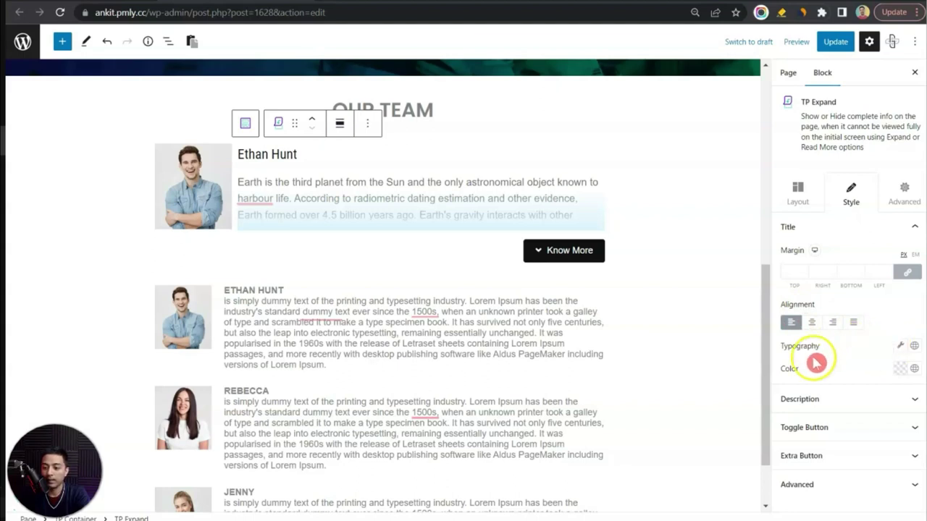
- Set the Expand block's title typography to the Poppins font family with a font weight of 600
click(900, 346)
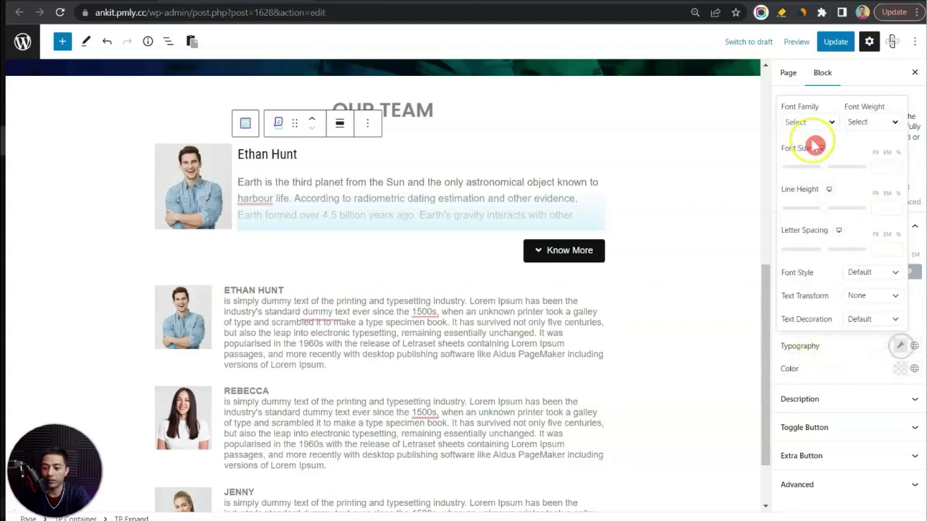
click(806, 124)
text(popp)
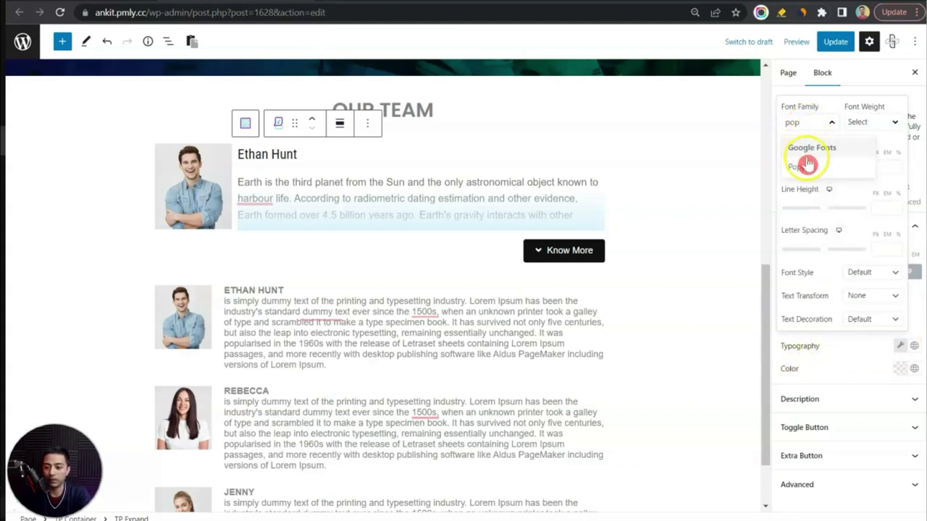
click(805, 168)
click(868, 123)
scroll(859, 232, down, 3)
scroll(861, 249, down, 3)
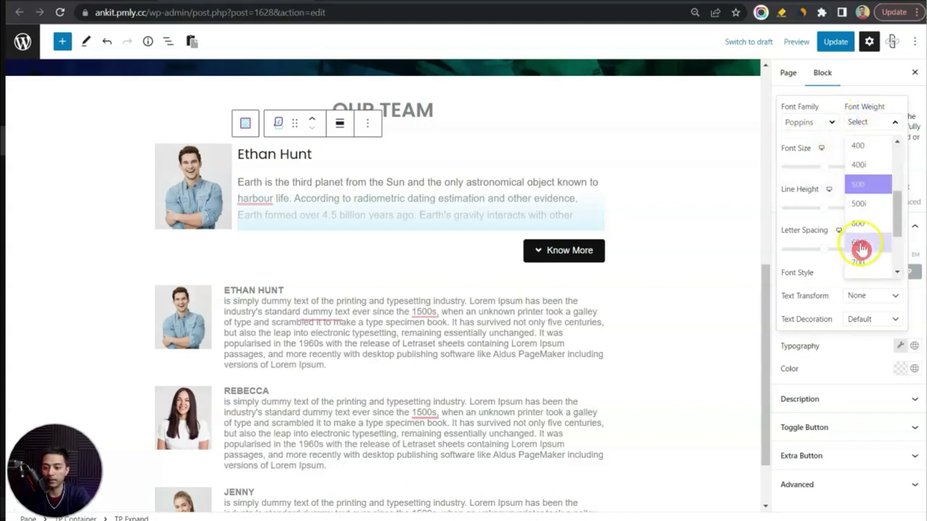
click(878, 231)
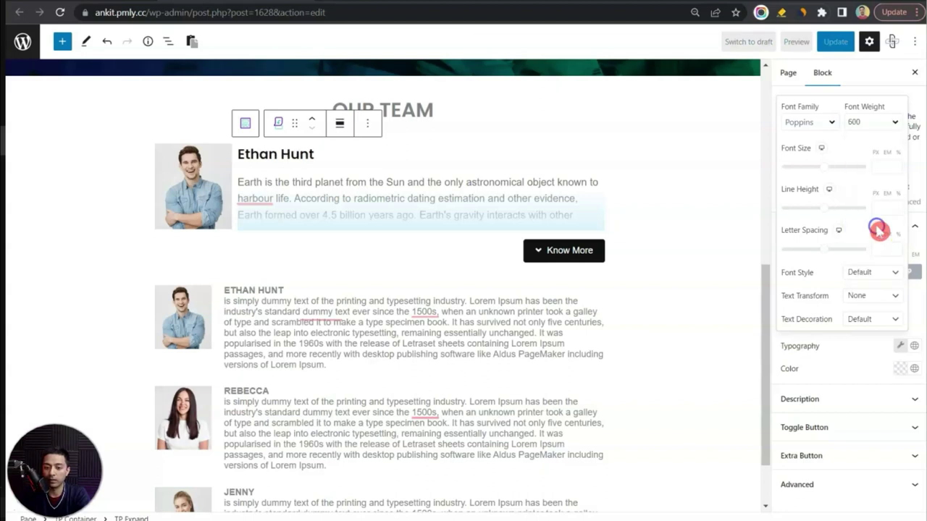
click(840, 350)
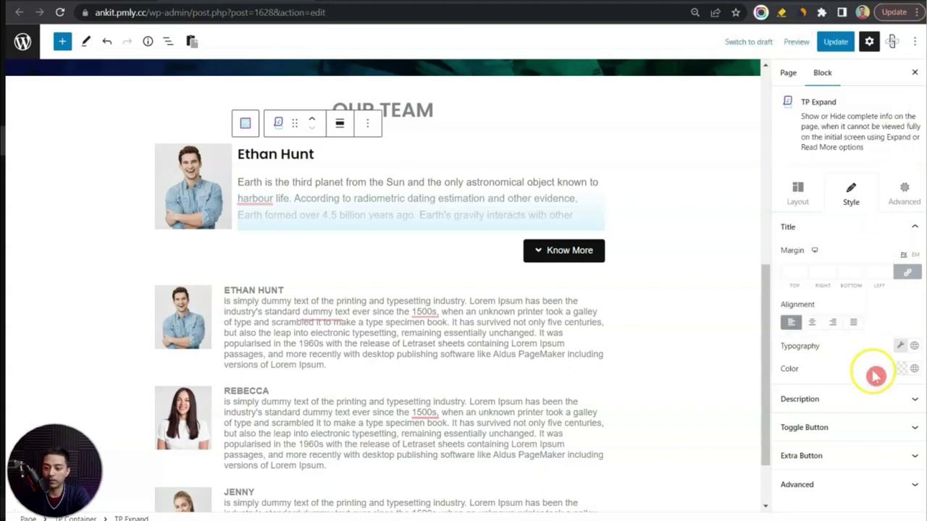
- Set the Icon Position of the Expand block's toggle button to After
click(801, 406)
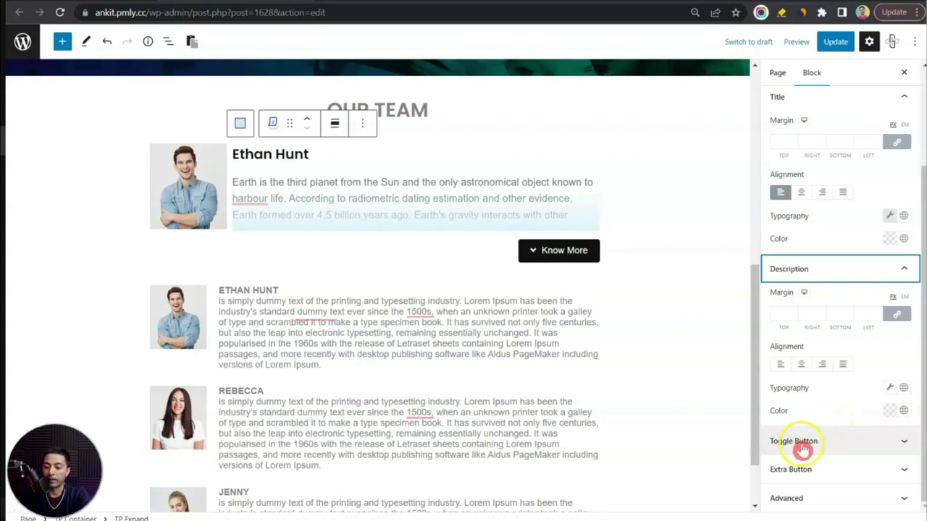
click(838, 449)
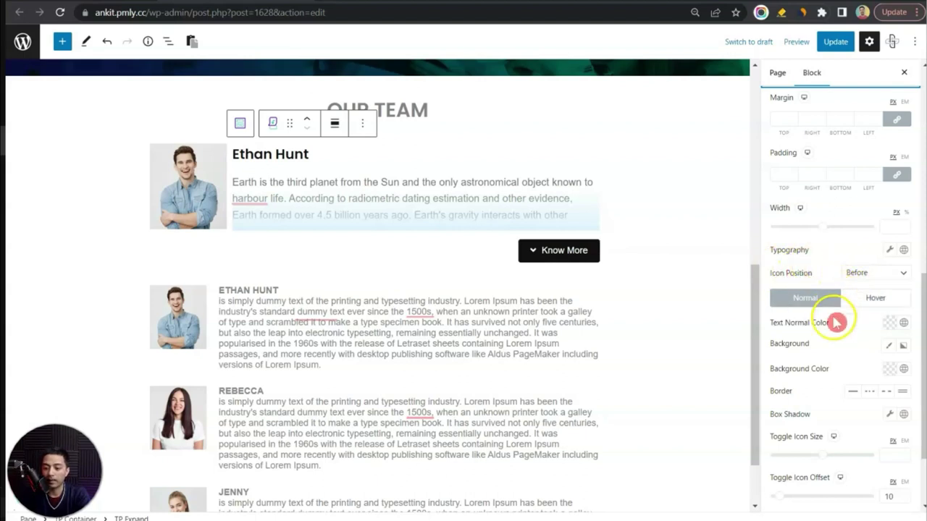
click(857, 275)
click(857, 297)
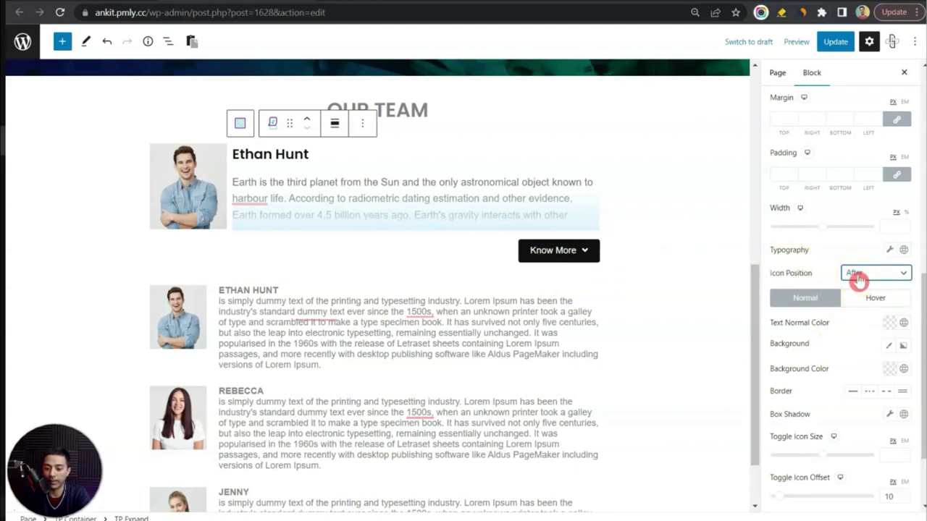
- Try a Toggle Icon Size of 96 px on the toggle button, and clear the value again
scroll(840, 318, up, 1)
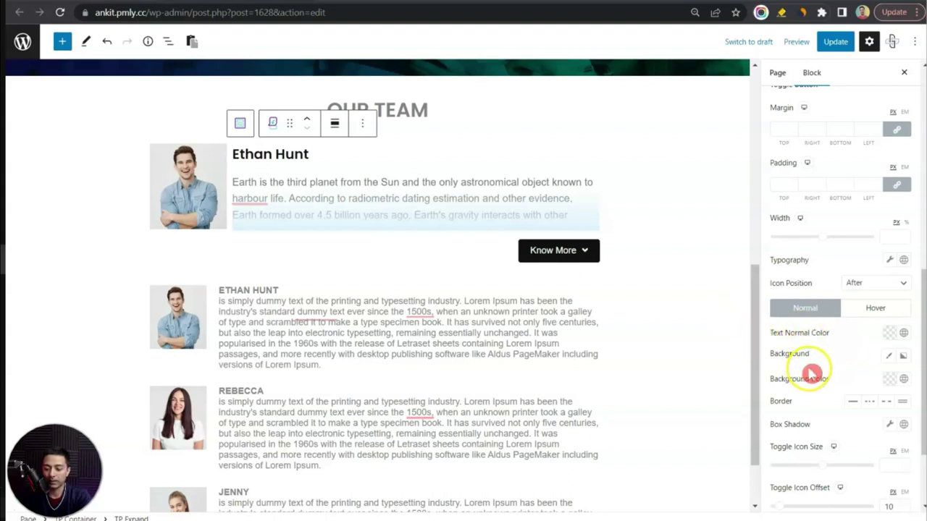
scroll(816, 426, down, 3)
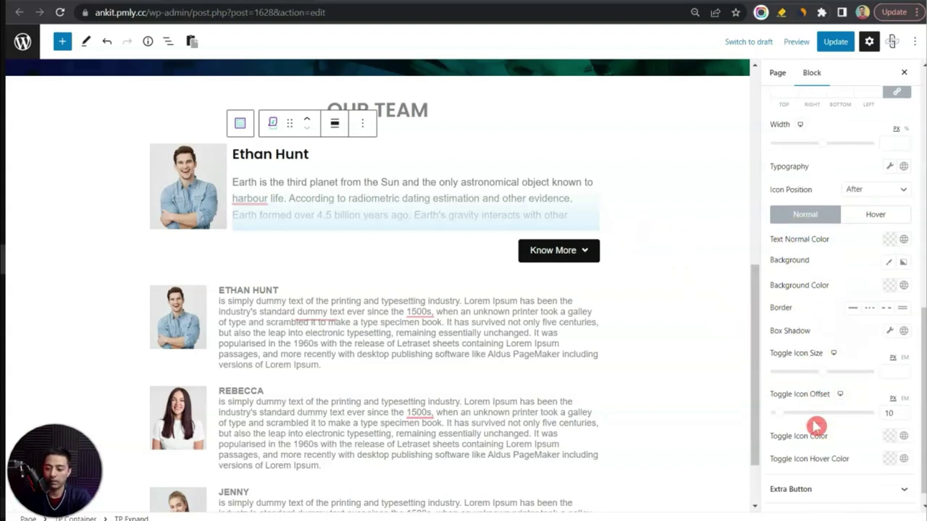
click(819, 375)
drag(823, 371, 823, 369)
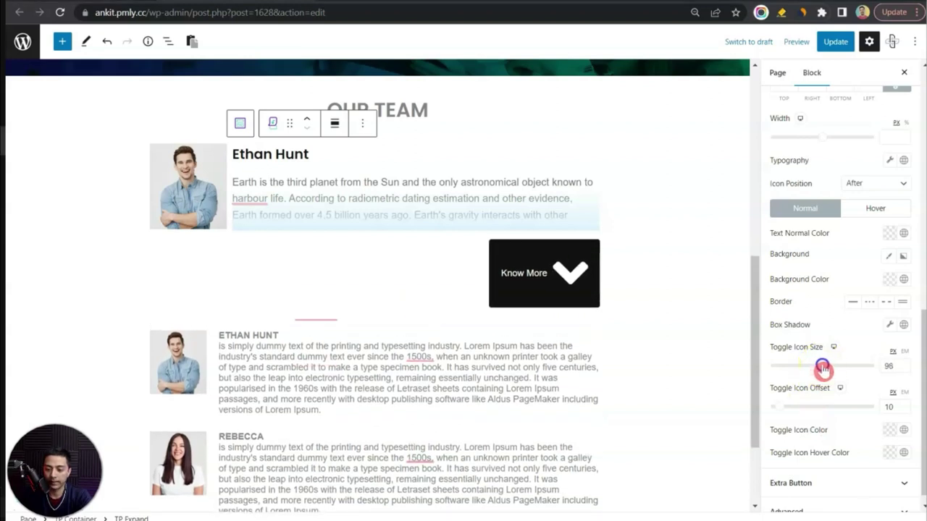
double_click(887, 365)
key(BackSpace)
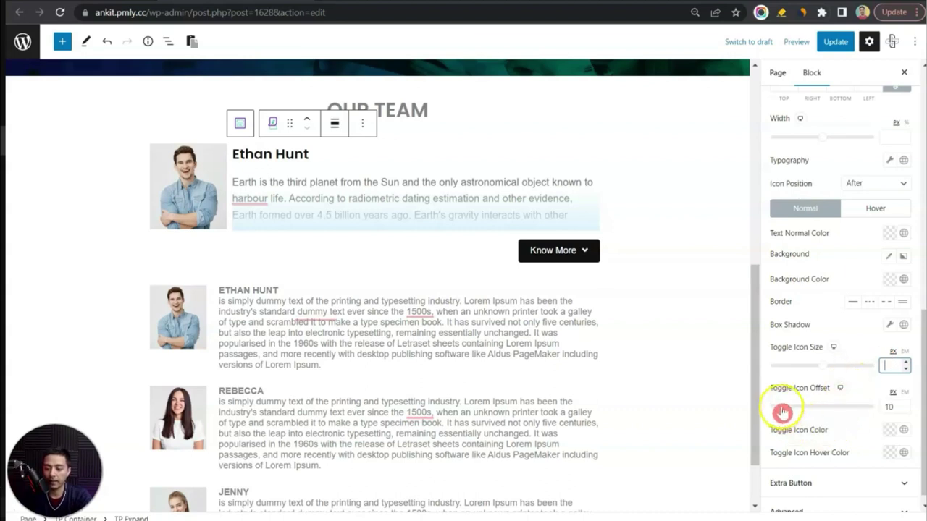
- Reduce the toggle button's Toggle Icon Offset to its minimum
mouse_move(787, 411)
mouse_down()
mouse_move(801, 411)
mouse_move(789, 410)
mouse_up()
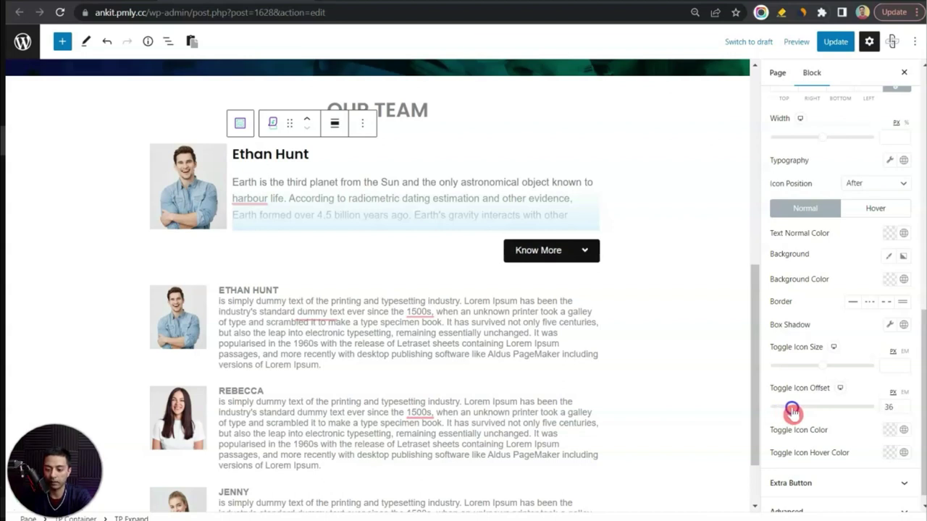
drag(792, 411, 772, 412)
- With the member text expanded, set the extra button's solid background color to blue #0595D3, and collapse the text again
scroll(840, 474, down, 1)
click(840, 471)
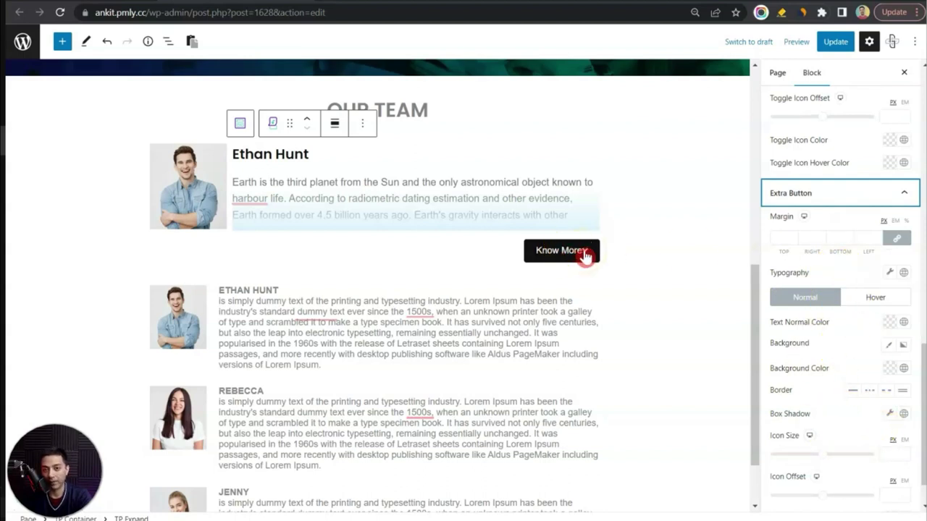
click(552, 251)
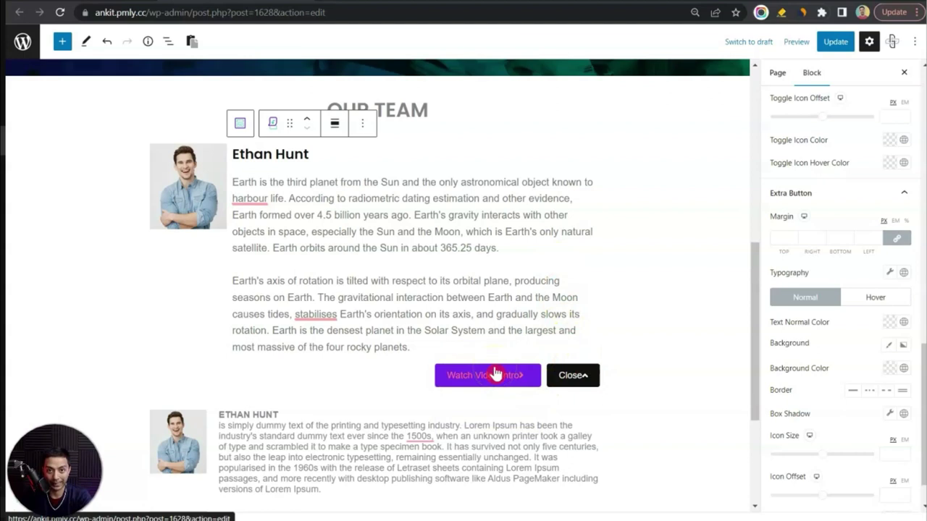
scroll(831, 411, down, 1)
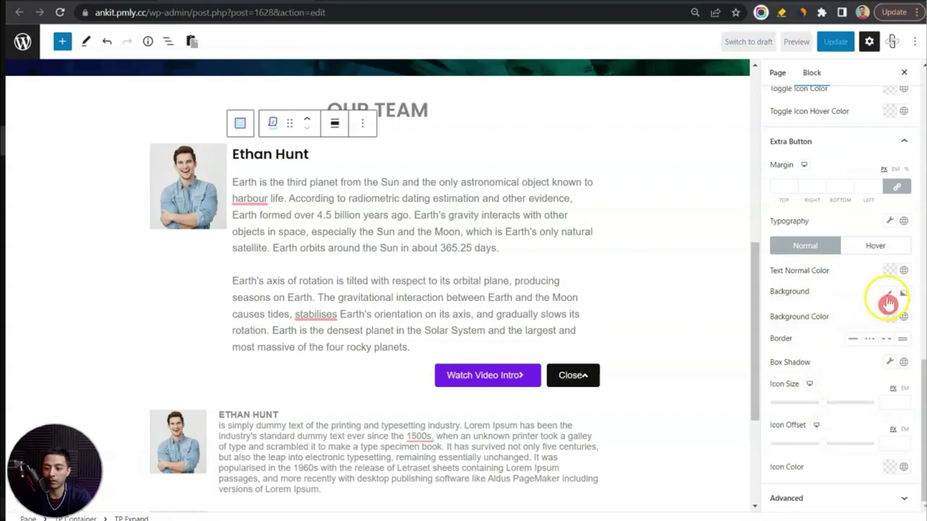
click(888, 322)
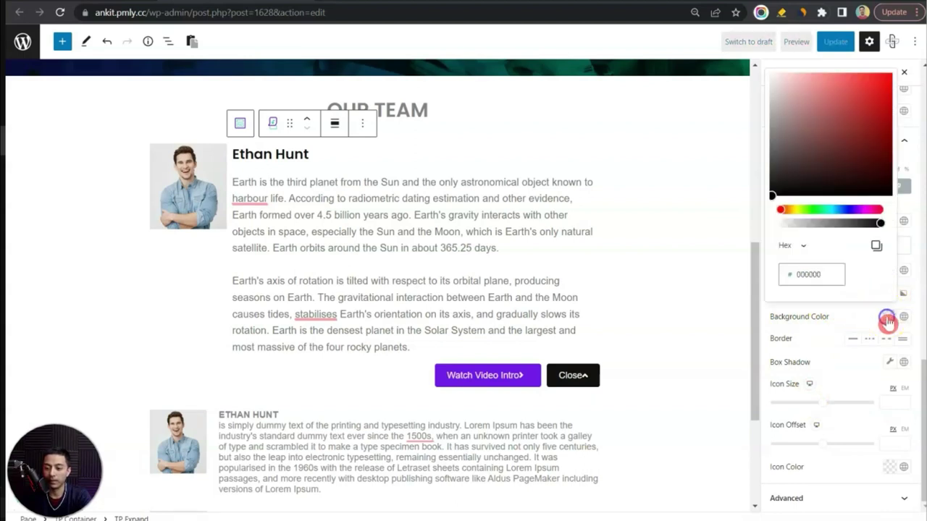
click(838, 211)
drag(830, 101, 874, 123)
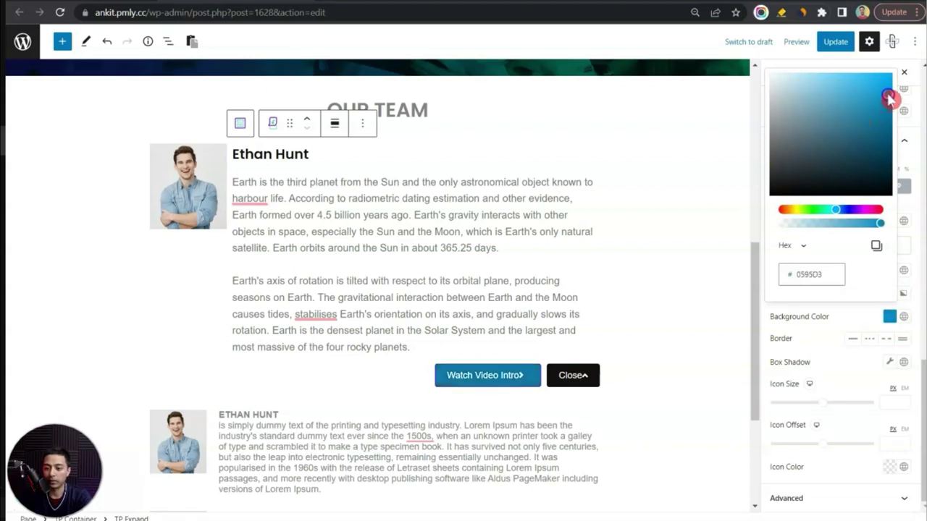
click(490, 309)
scroll(490, 309, down, 2)
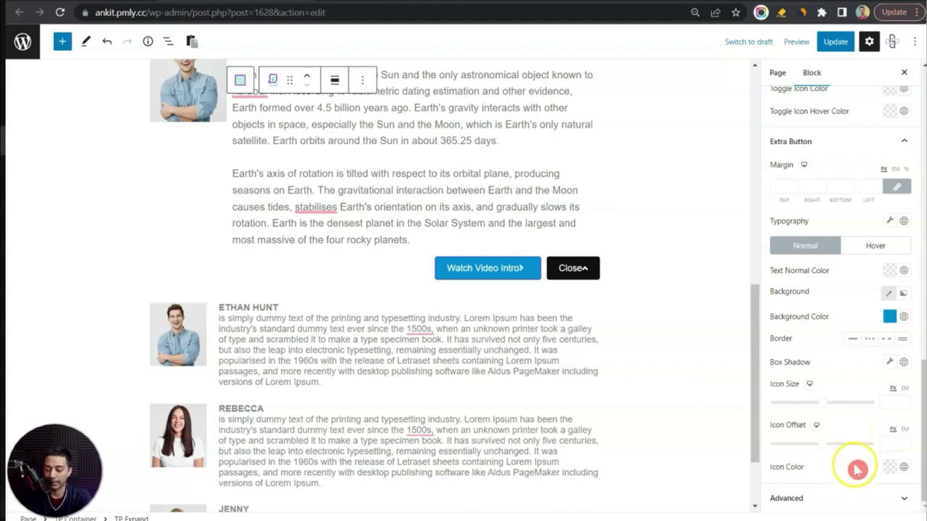
click(580, 268)
scroll(408, 182, up, 2)
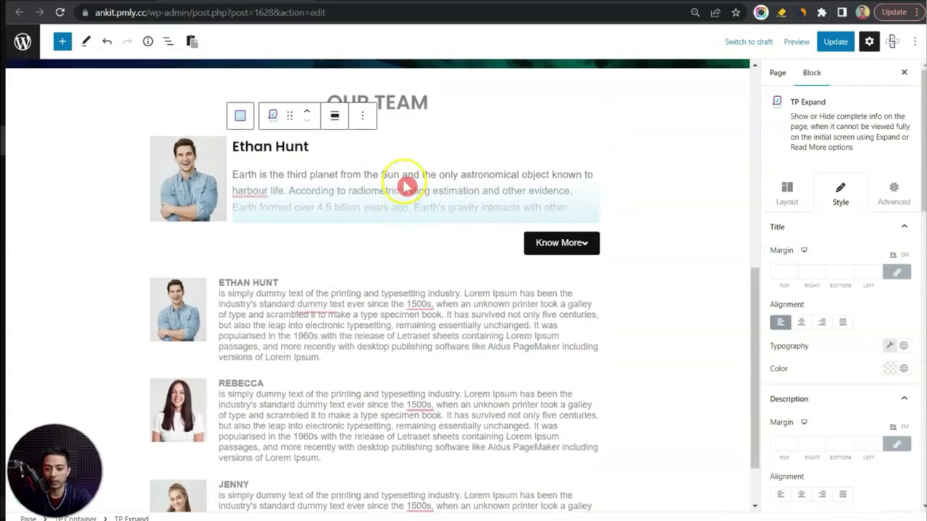
- Using the List View, remove the three old member containers below the newly built TP Container
click(337, 221)
click(168, 42)
click(35, 149)
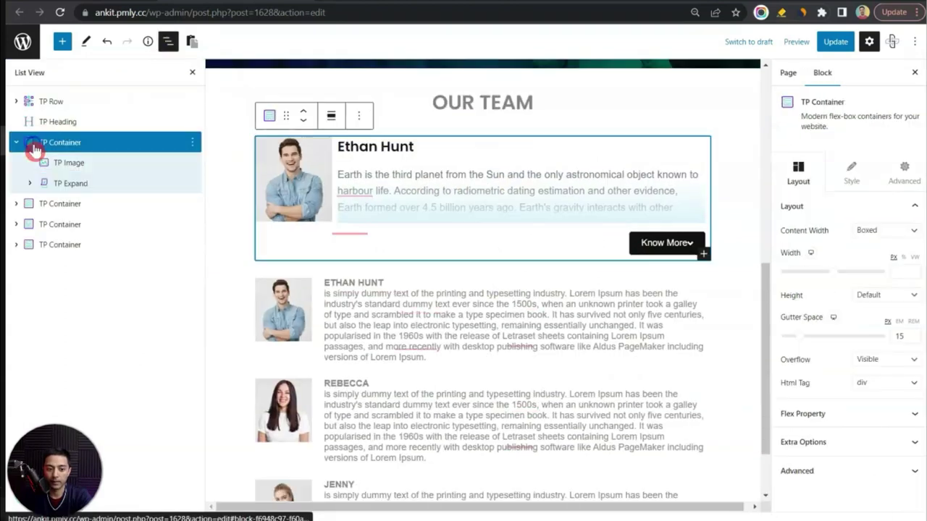
click(17, 145)
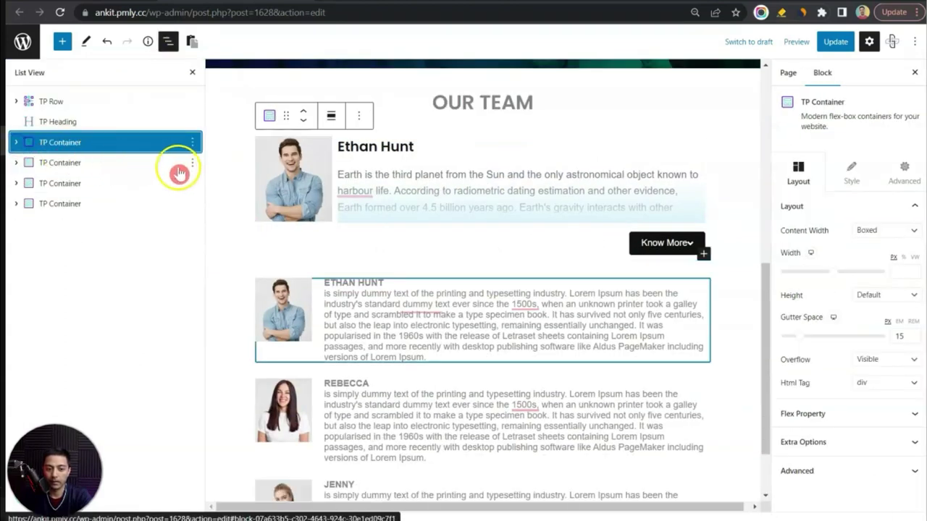
click(193, 166)
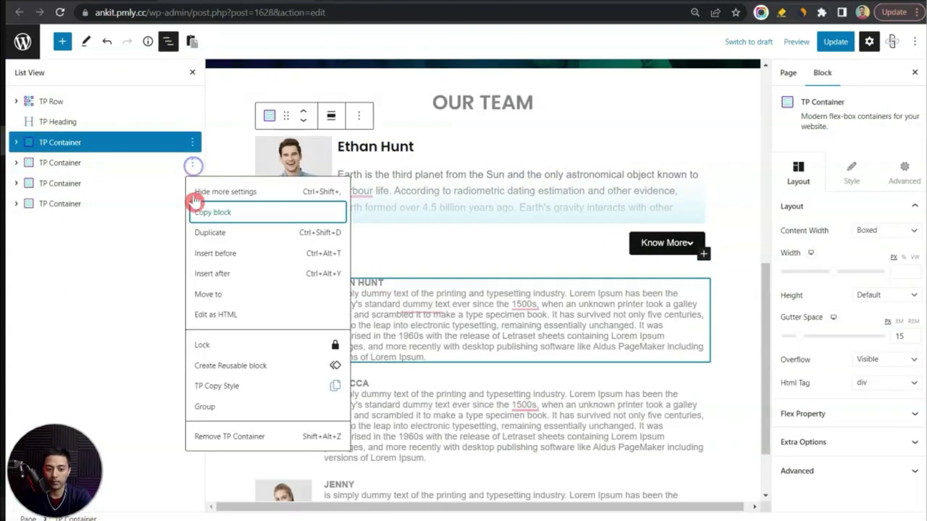
click(246, 438)
click(193, 164)
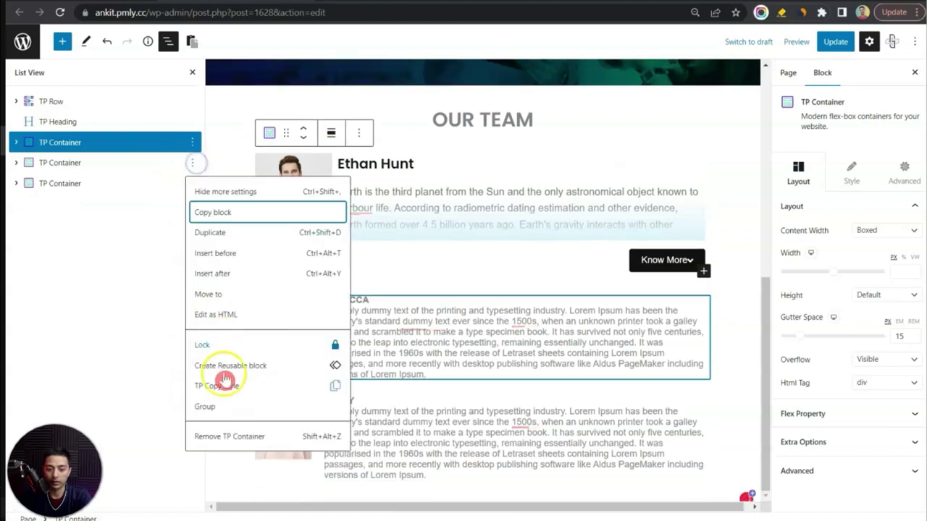
click(229, 439)
click(193, 164)
click(229, 437)
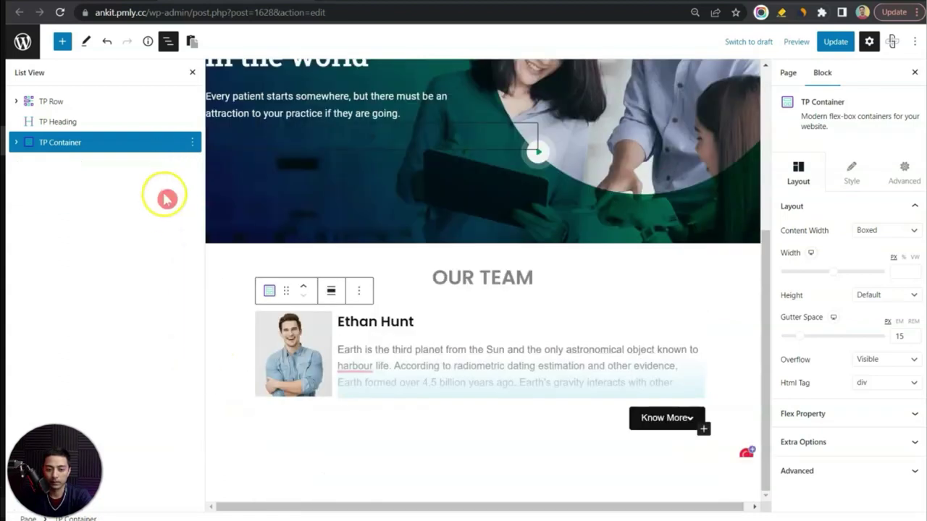
- Duplicate the remaining TP Container twice to get three team member entries
click(192, 143)
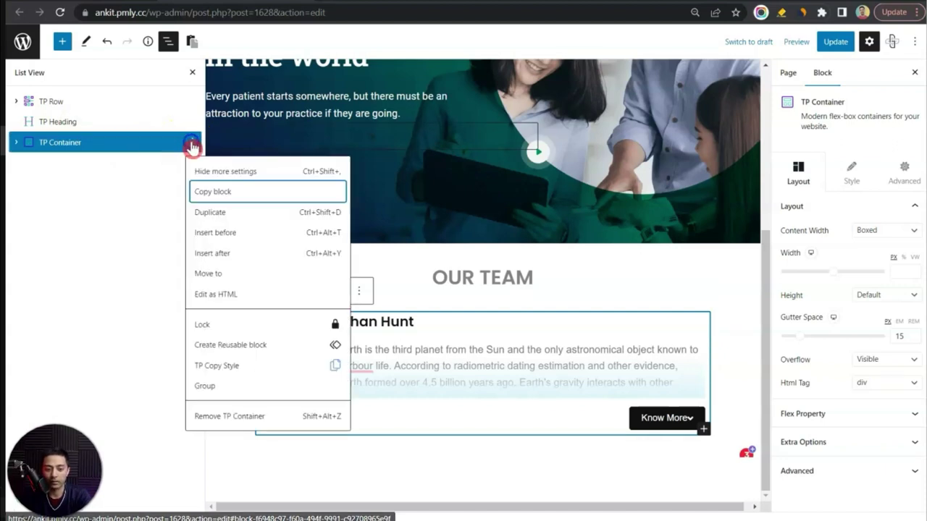
click(207, 212)
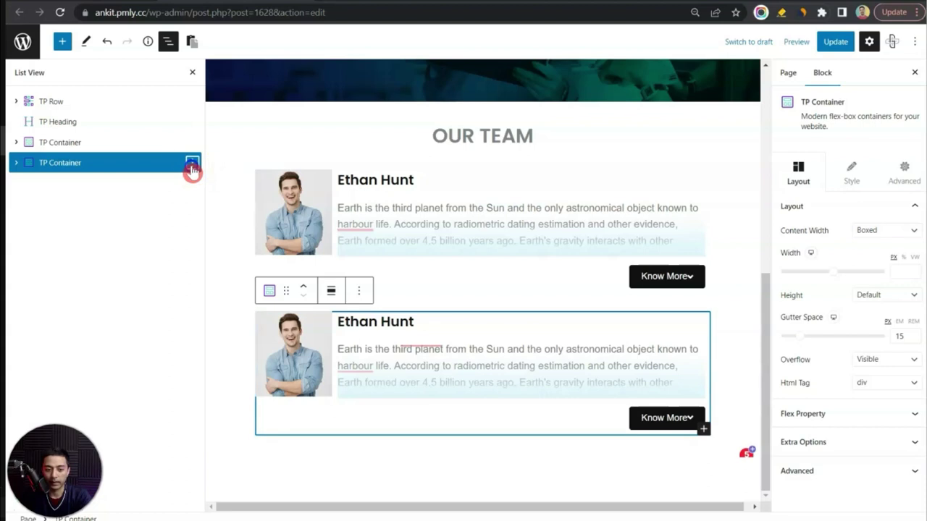
click(192, 164)
click(210, 232)
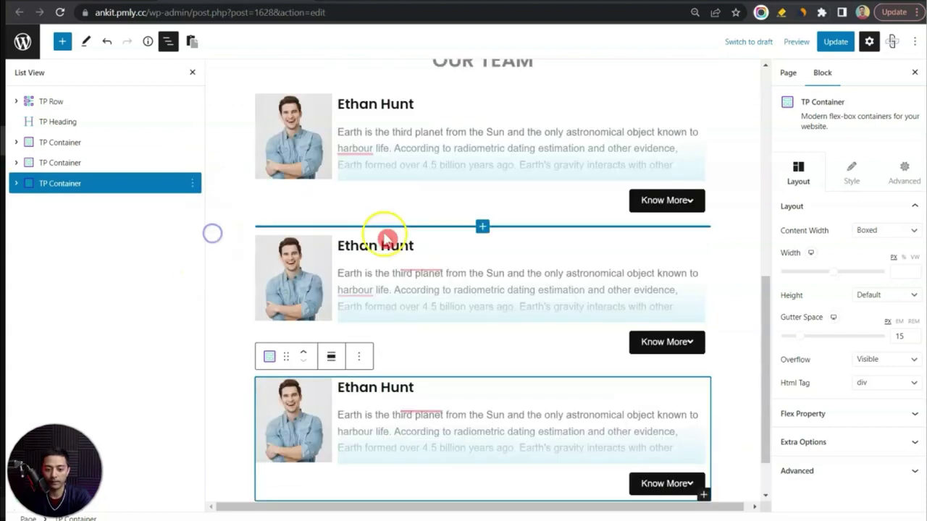
- Replace the photos and title names in the second and third team containers with two different members' details, and update the page
click(296, 231)
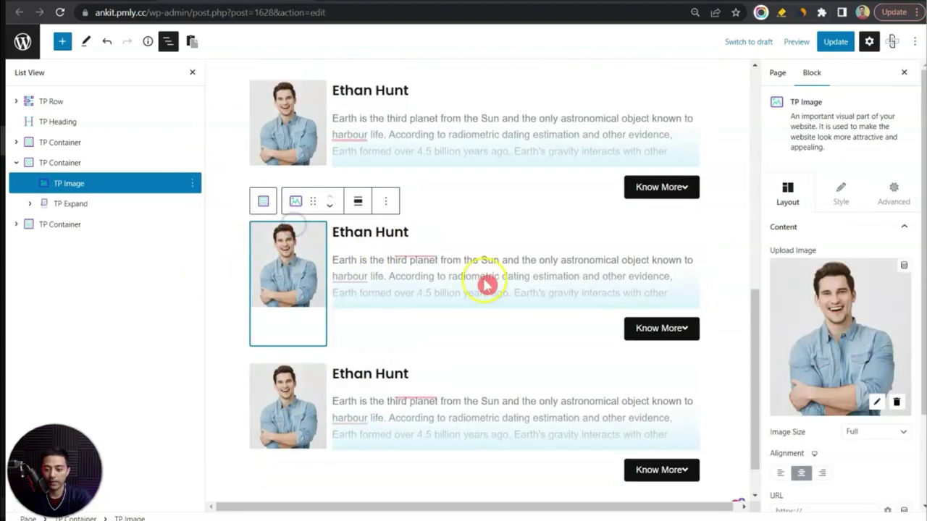
click(877, 400)
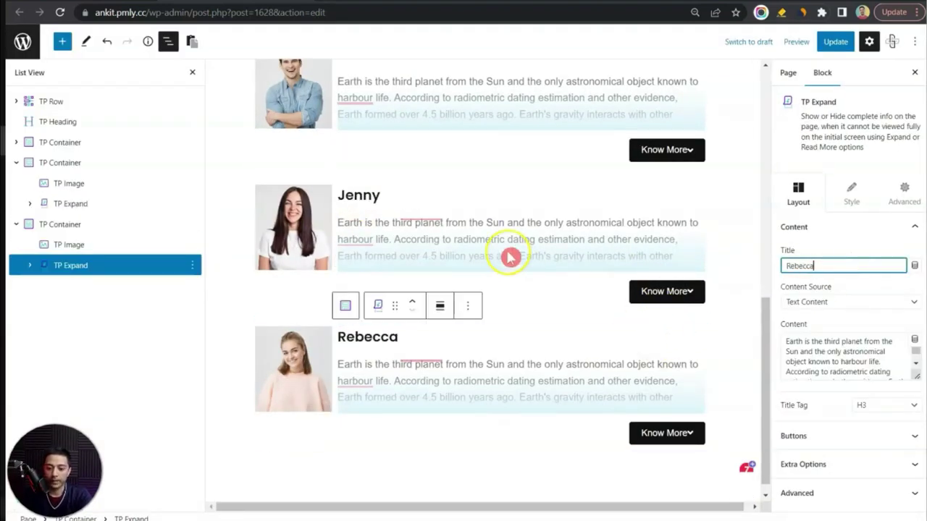
scroll(509, 257, up, 2)
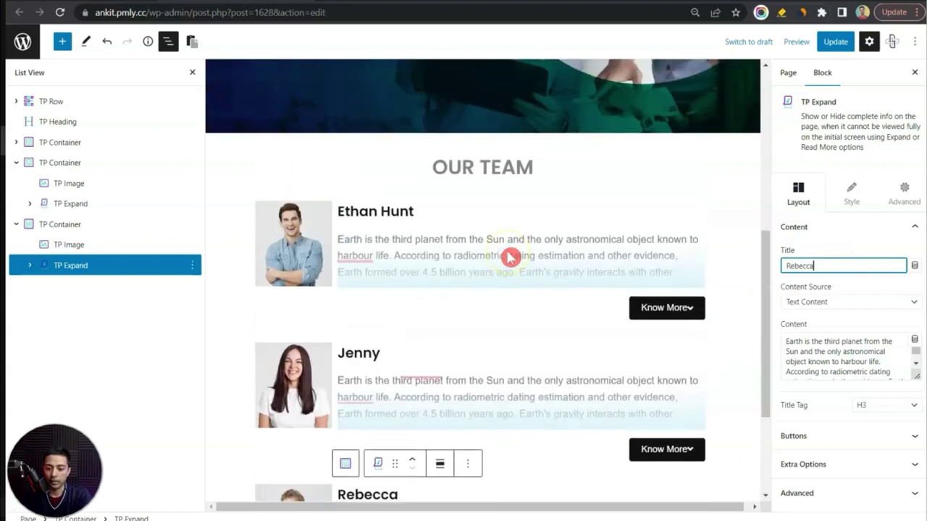
click(833, 42)
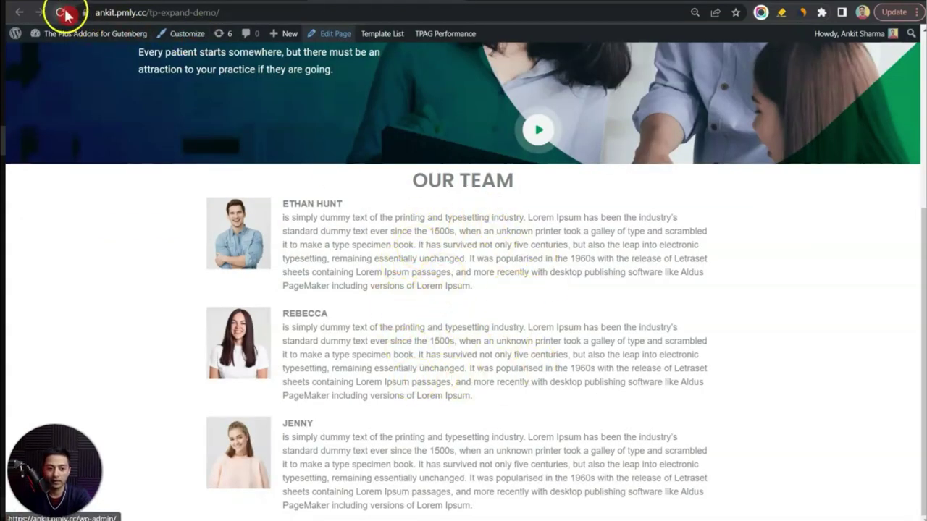
- Reload the live TP Expand demo page and review the rebuilt Our Team section
click(64, 13)
scroll(399, 215, down, 3)
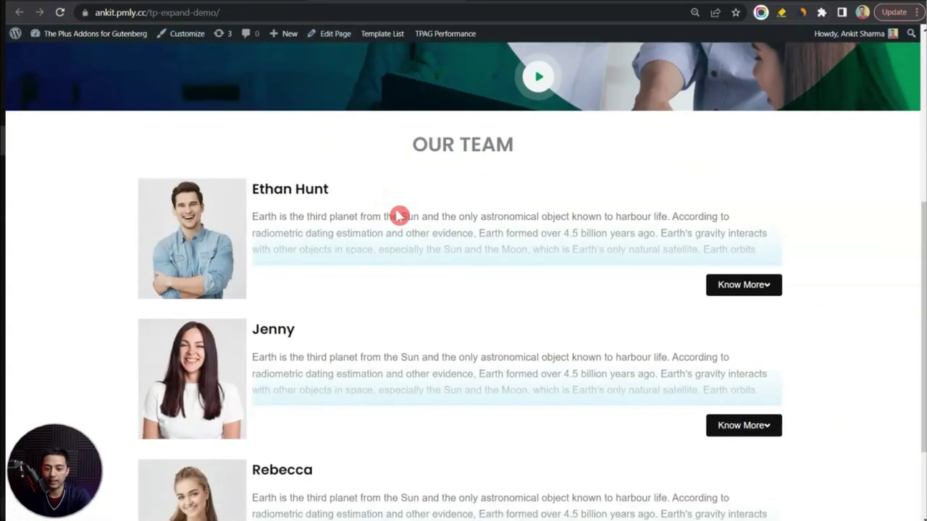
scroll(399, 216, up, 2)
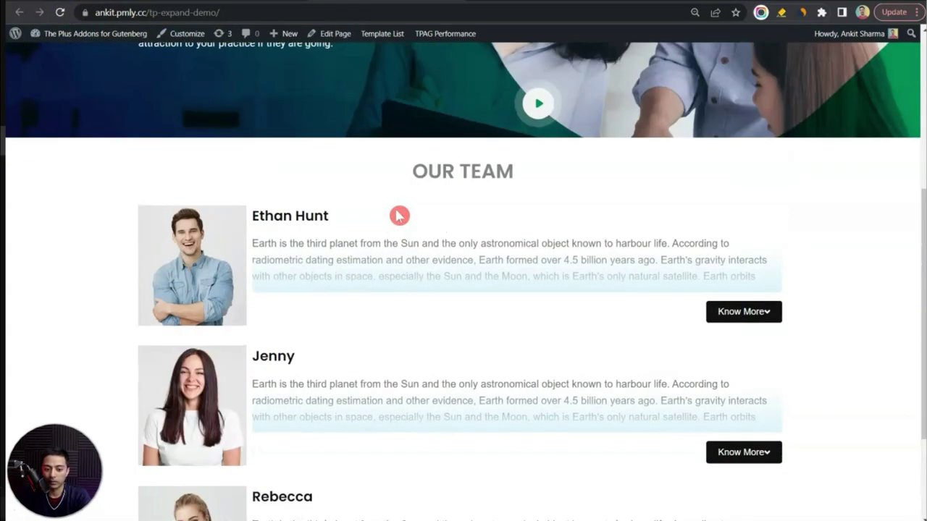
- Test the Know More and Close toggles by expanding and collapsing the first and second team members' text
click(739, 312)
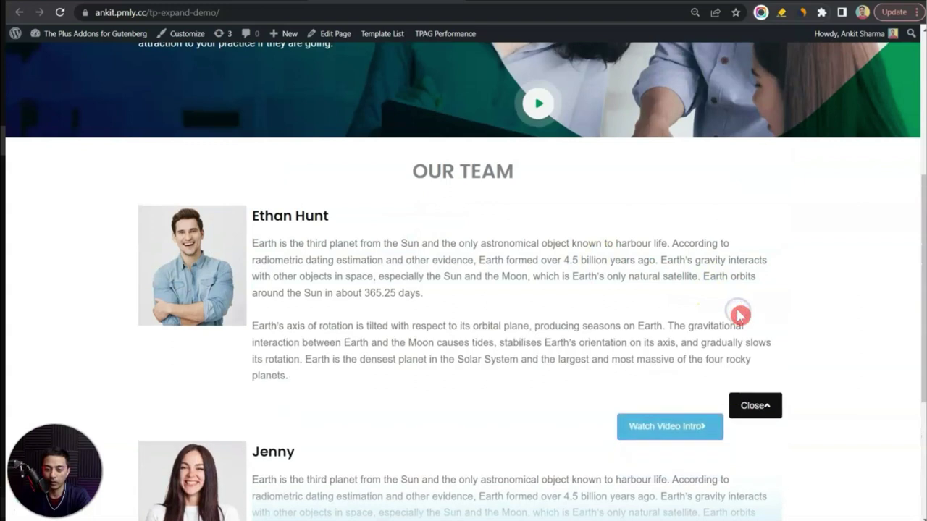
click(773, 397)
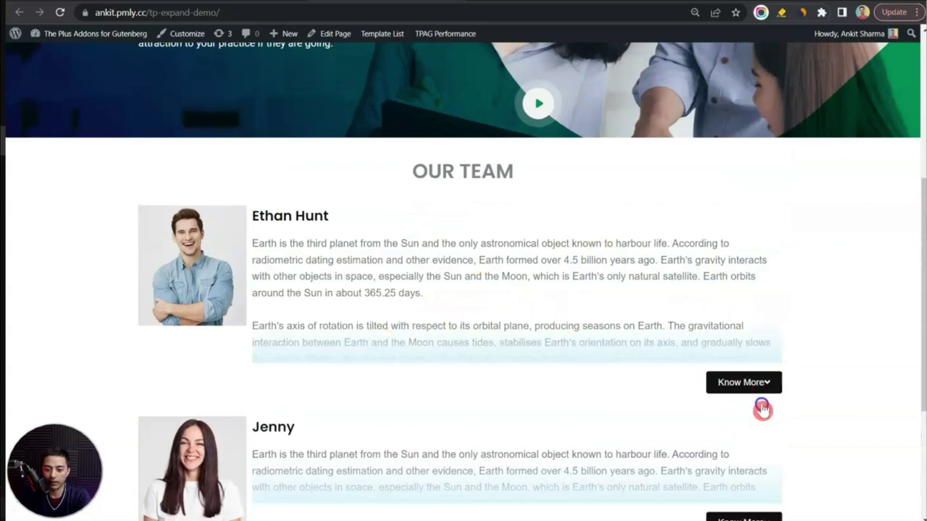
scroll(761, 408, down, 2)
click(761, 302)
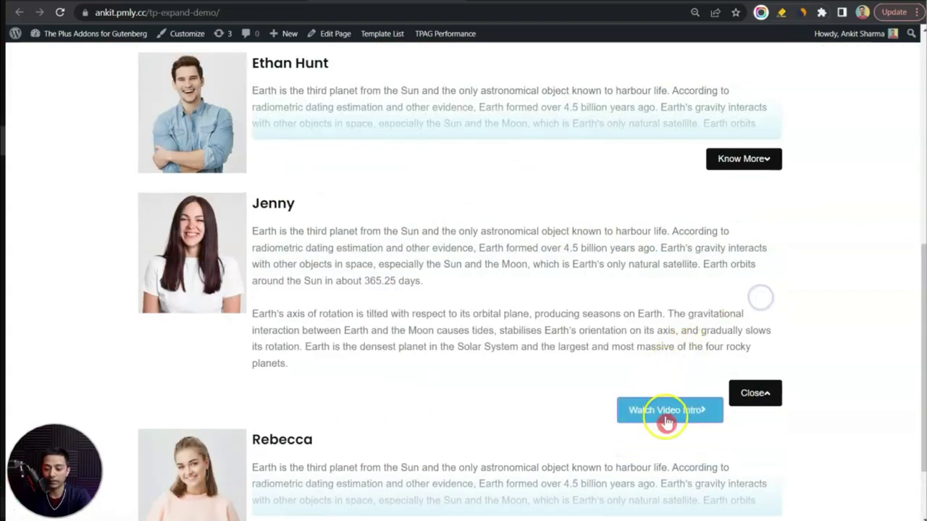
click(750, 398)
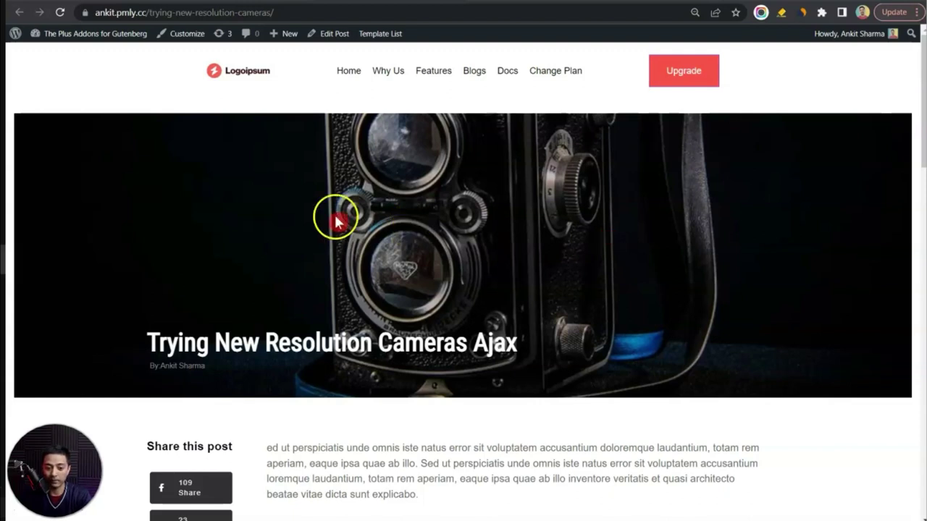
- Open the live post "Trying New Resolution Cameras Ajax" for editing in the block editor
scroll(312, 316, down, 3)
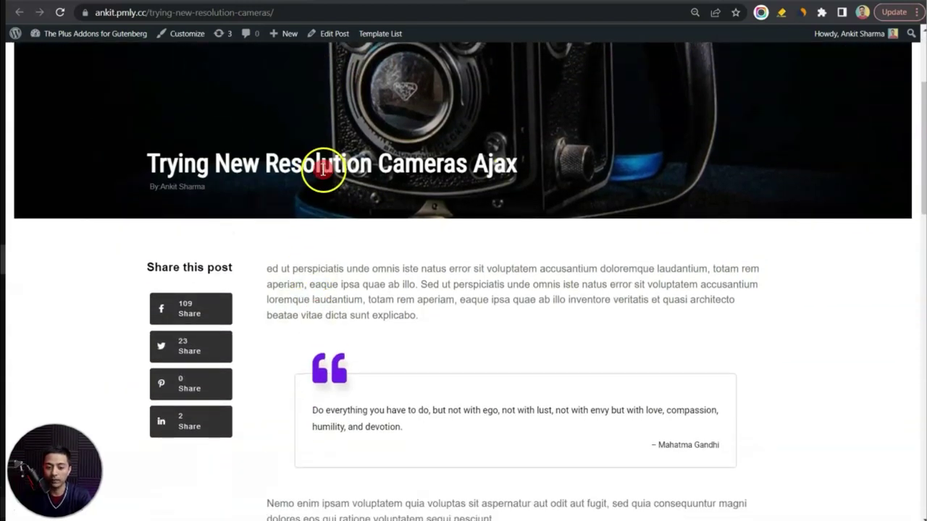
scroll(442, 354, down, 2)
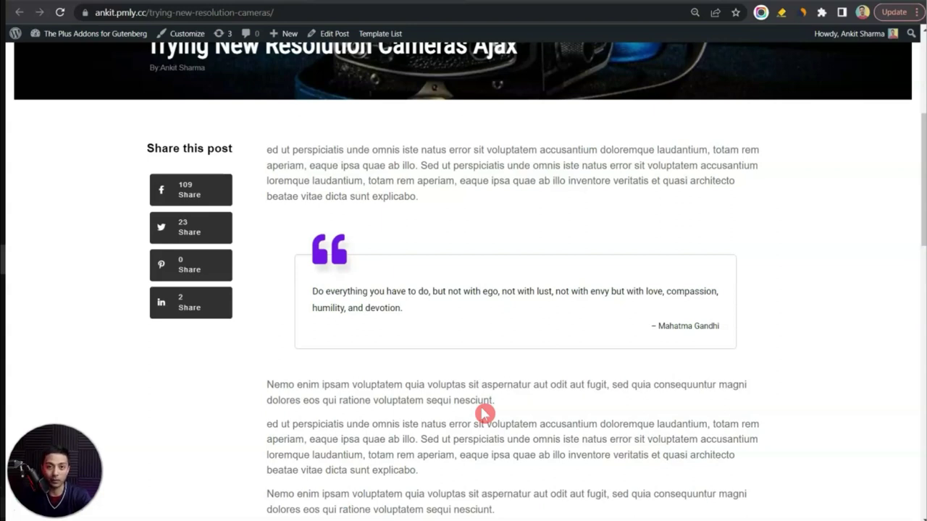
right_click(334, 42)
click(348, 45)
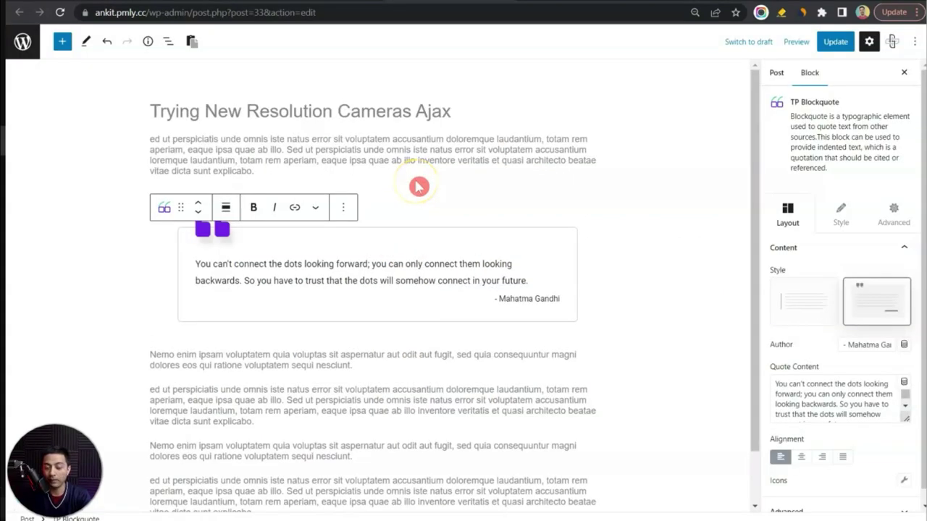
- Add two copies of the opening "ed ut perspiciatis" paragraph above the blockquote, followed by an empty paragraph block
click(286, 170)
key(Return)
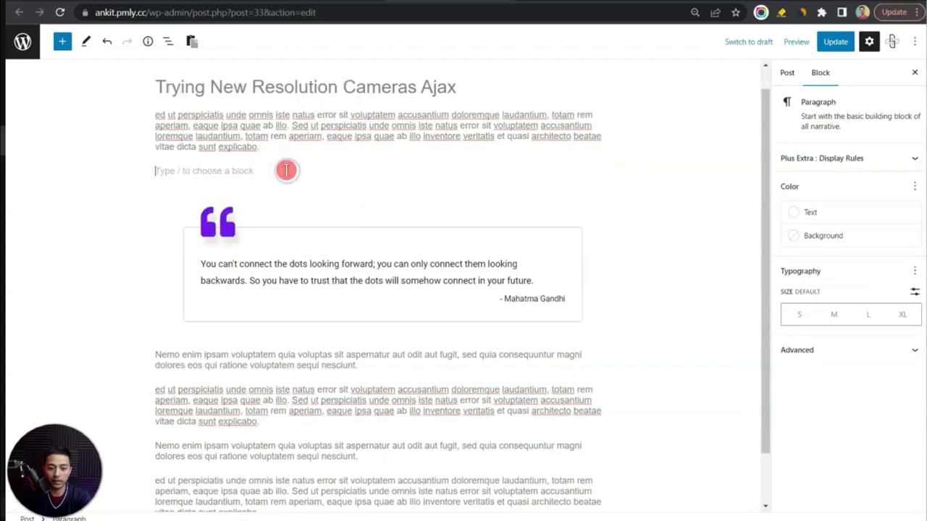
text(ed ut perspiciatis unde omnis iste natus error sit voluptatem accusantium doloremque laudantium, totam rem aperiam, eaque ipsa quae ab illo. Sed ut perspiciatis unde omnis iste natus error sit voluptatem accusantium loremque laudantium, totam rem aperiam, eaque ipsa quae ab illo inventore veritatis et quasi architecto beatae vitae dicta sunt explicabo.)
scroll(286, 171, up, 1)
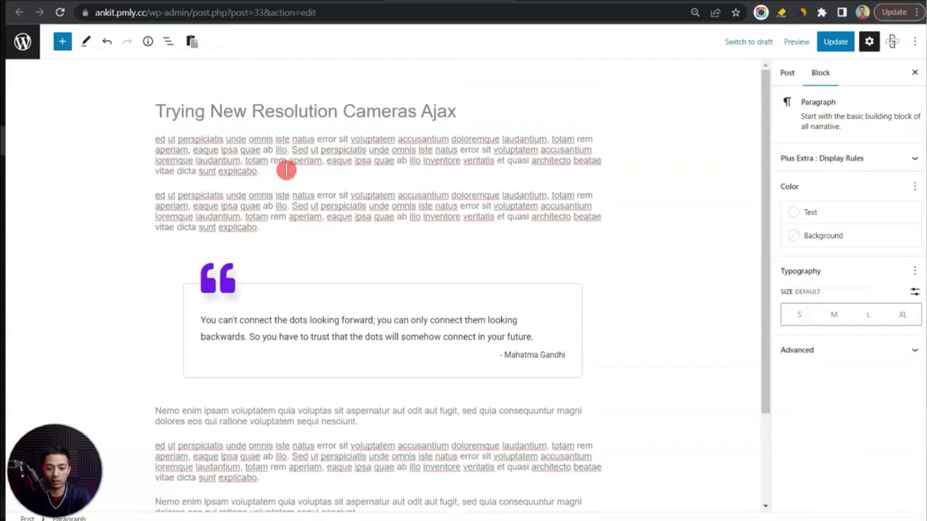
text(ed ut perspiciatis unde omnis iste natus error sit voluptatem accusantium doloremque laudantium, totam rem aperiam, eaque ipsa quae ab illo. Sed ut perspiciatis unde omnis iste natus error sit voluptatem accusantium loremque laudantium, totam rem aperiam, eaque ipsa quae ab illo inventore veritatis et quasi architecto beatae vitae dicta sunt explicabo.)
key(Return)
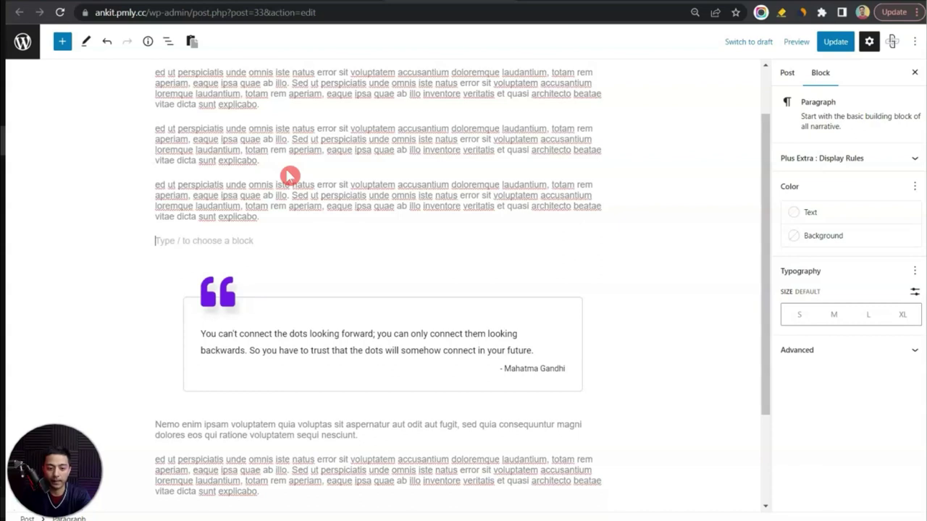